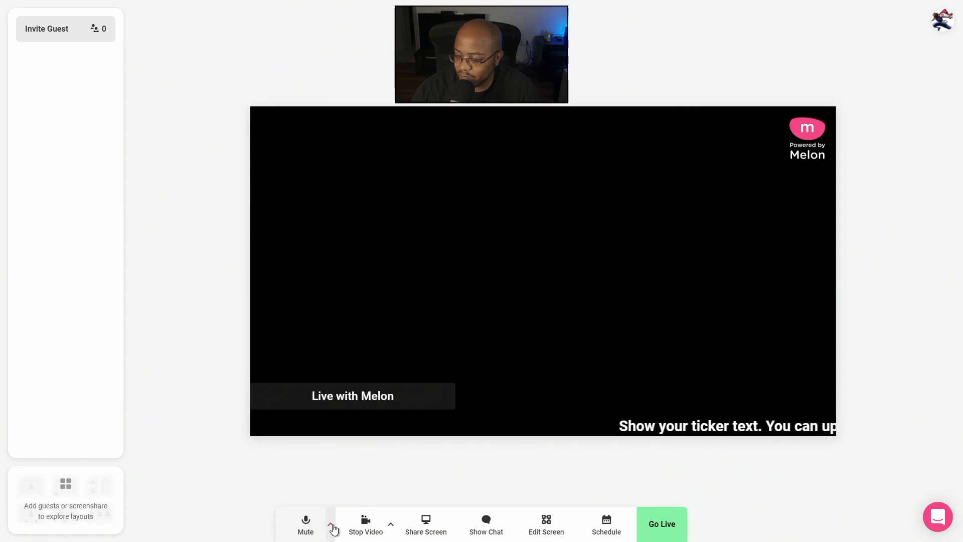
# Step: Review the microphone settings and the available audio output devices without changing the selection
pyautogui.click(332, 526)
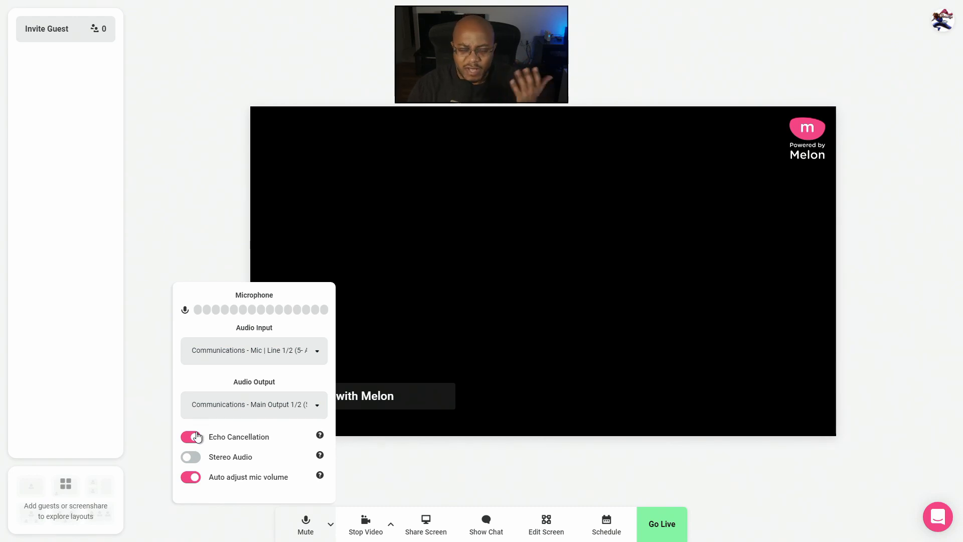
pyautogui.click(228, 406)
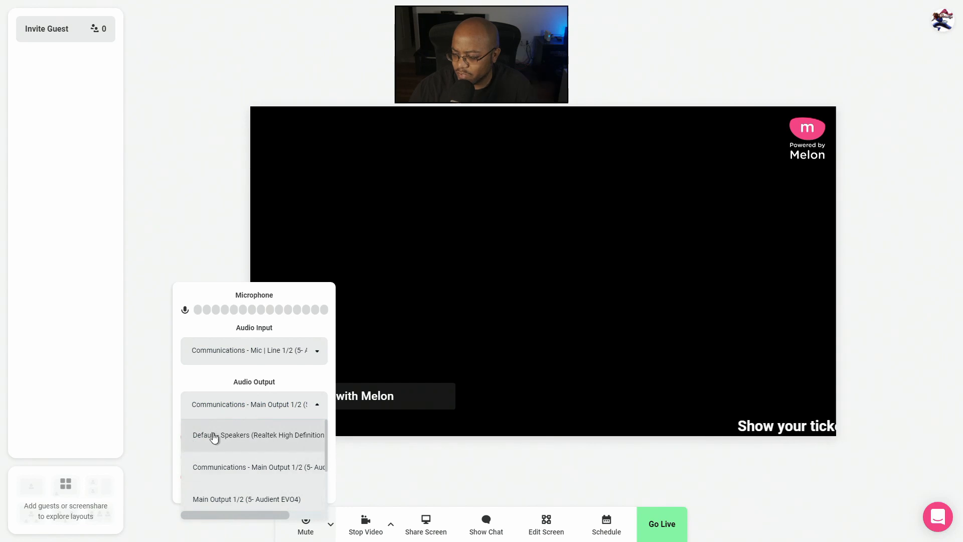
pyautogui.click(206, 293)
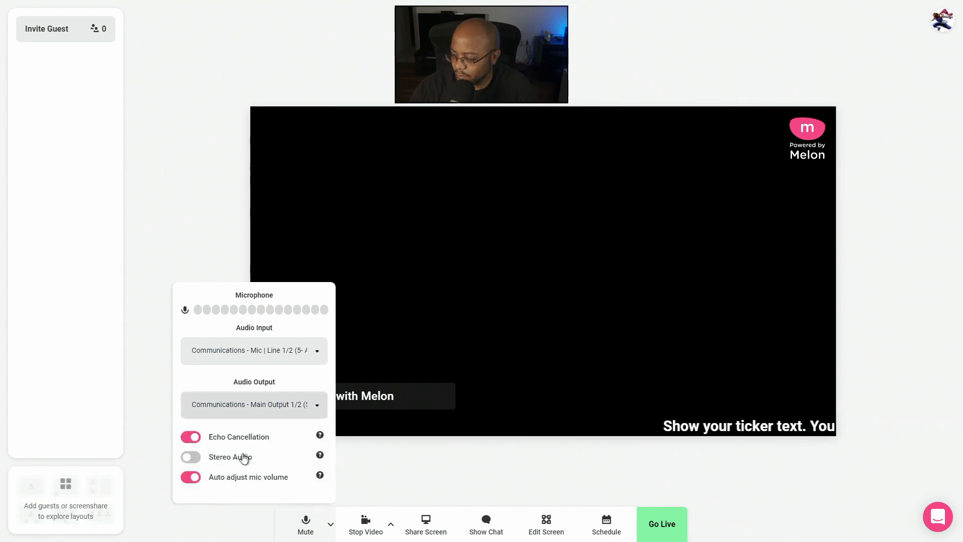
pyautogui.click(330, 525)
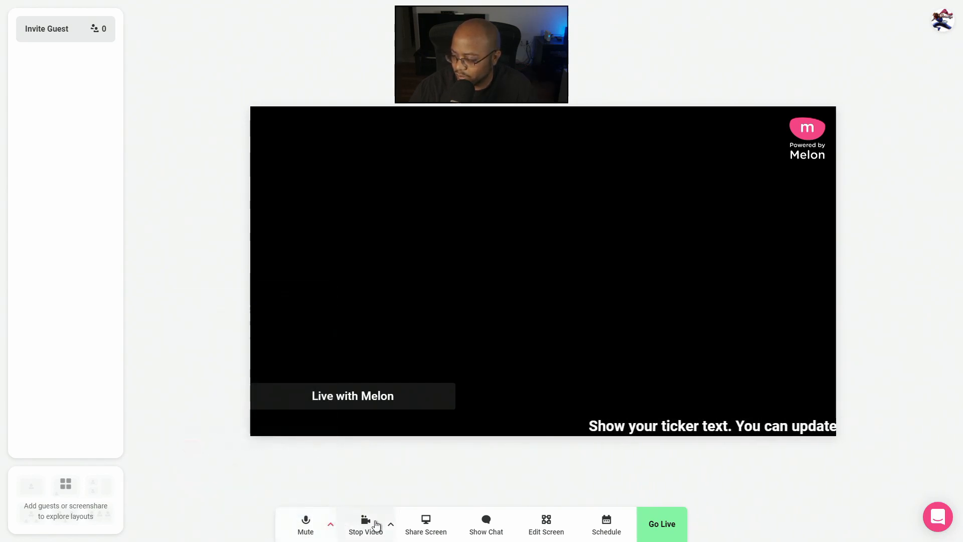
# Step: Review the camera settings, including the available video inputs
pyautogui.click(392, 526)
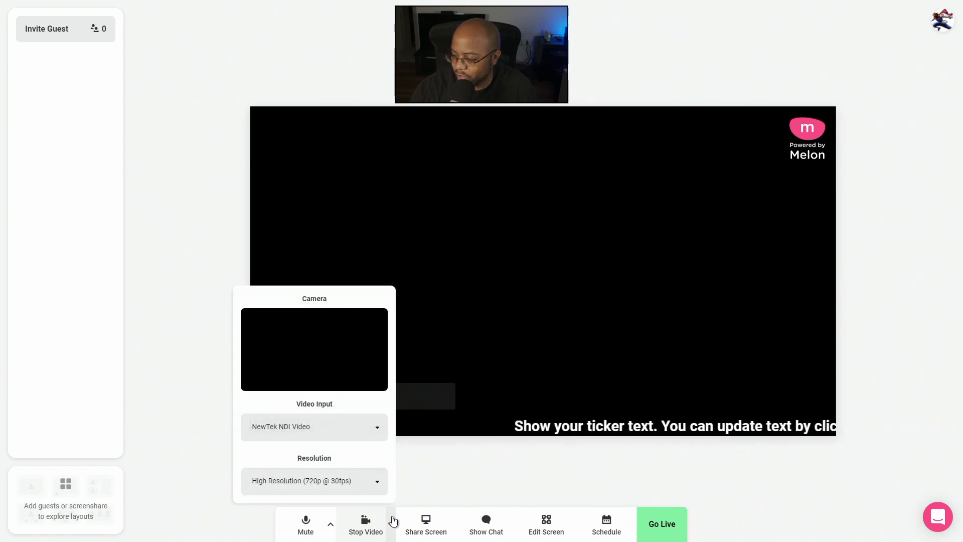
pyautogui.click(377, 427)
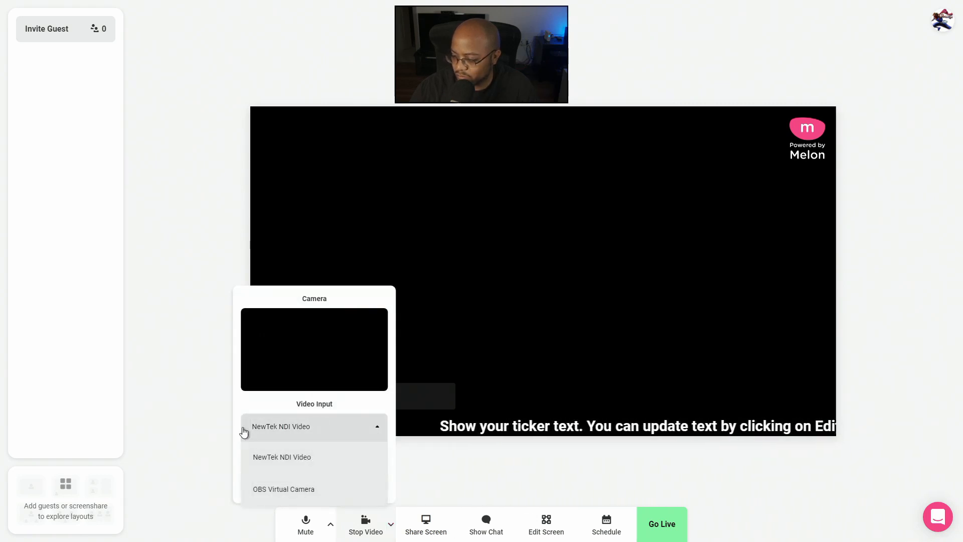
pyautogui.click(208, 420)
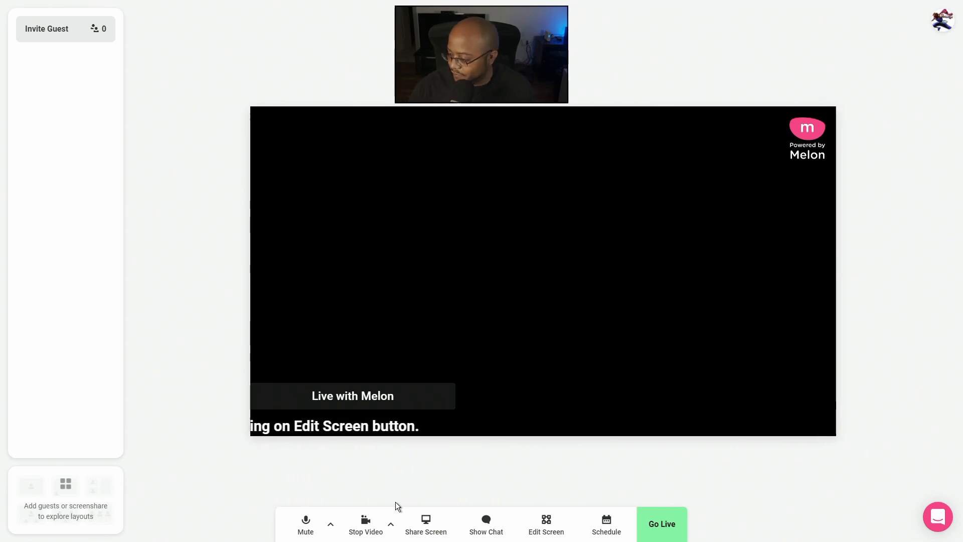
pyautogui.click(390, 524)
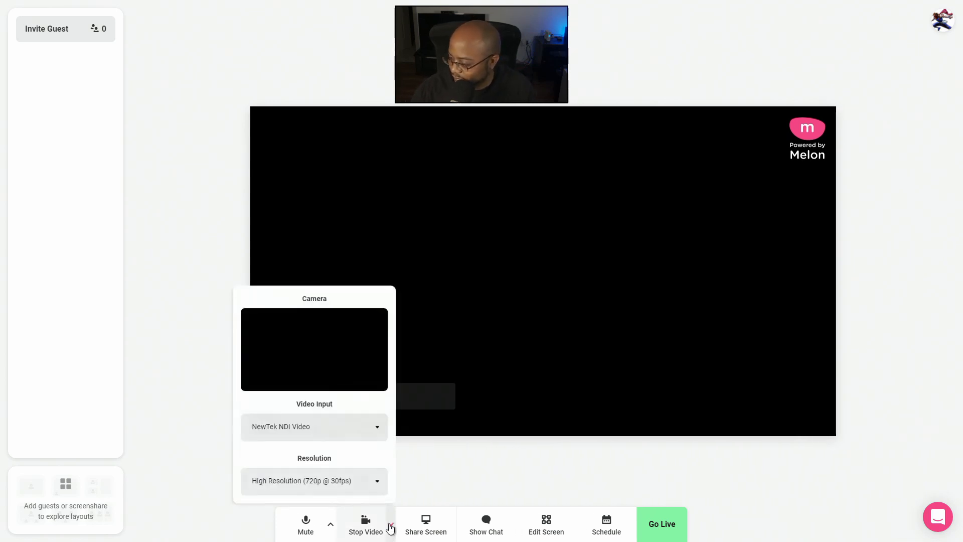
pyautogui.click(335, 432)
pyautogui.click(339, 434)
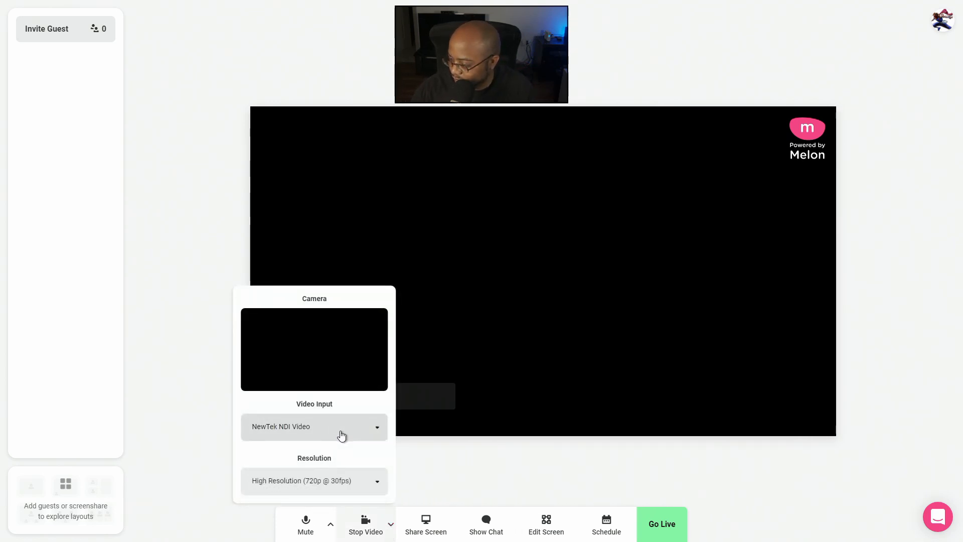
pyautogui.click(454, 466)
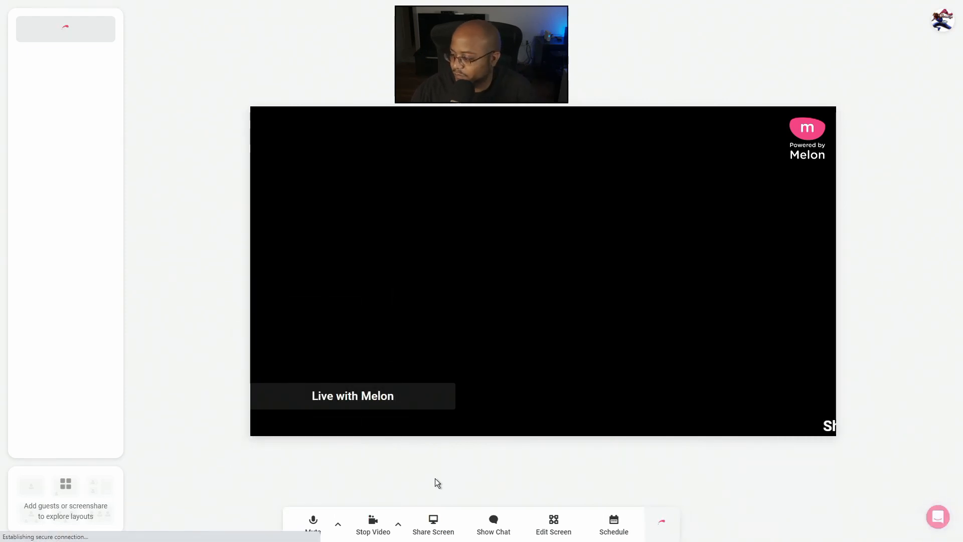
pyautogui.click(391, 527)
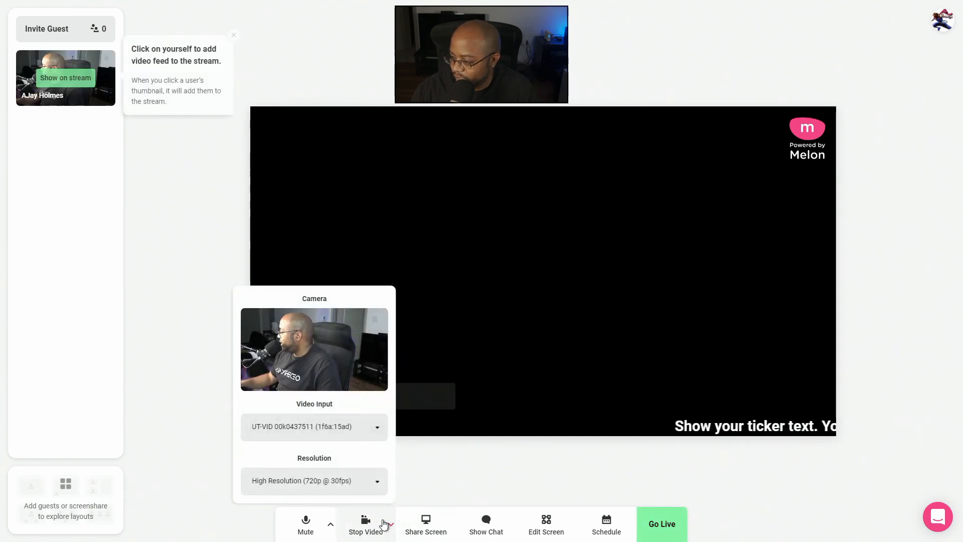
# Step: Dismiss the video feed tip and show the host's camera on the stream
pyautogui.click(233, 37)
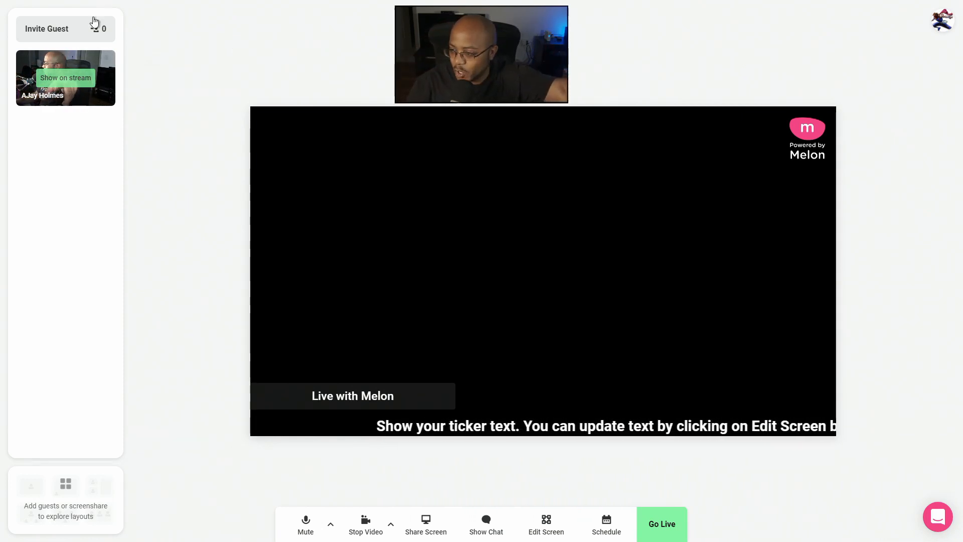
pyautogui.click(74, 79)
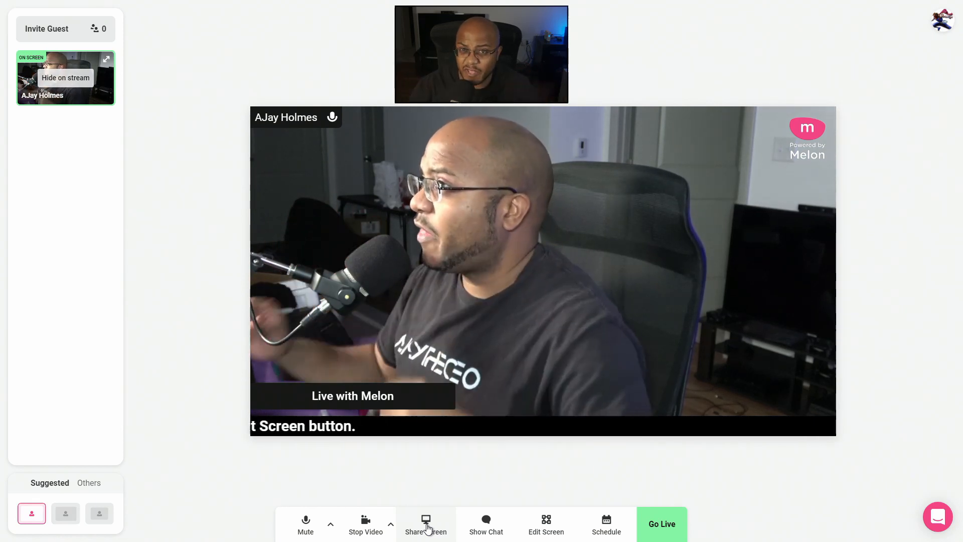
# Step: Show the chat and examine both the stream chat and the private team chat
pyautogui.click(483, 531)
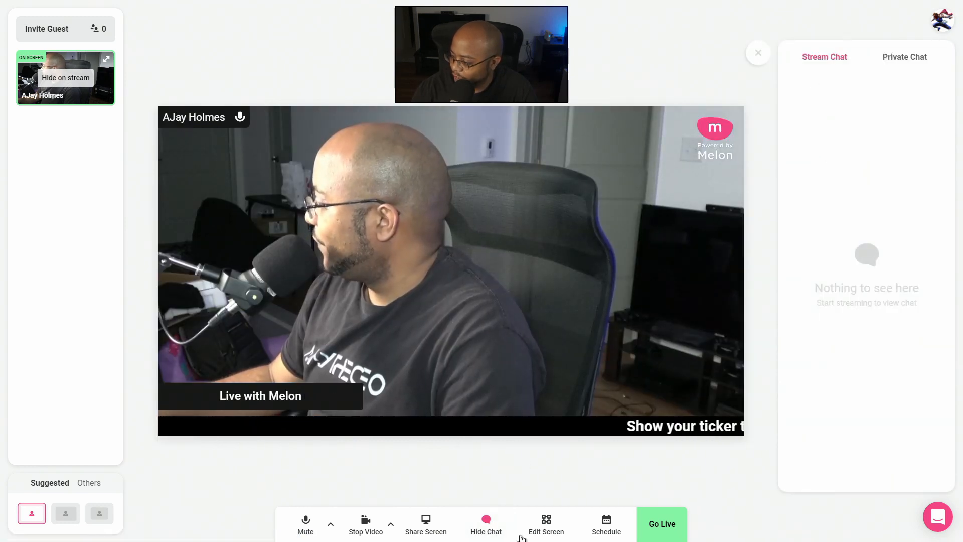
pyautogui.click(898, 59)
pyautogui.click(823, 58)
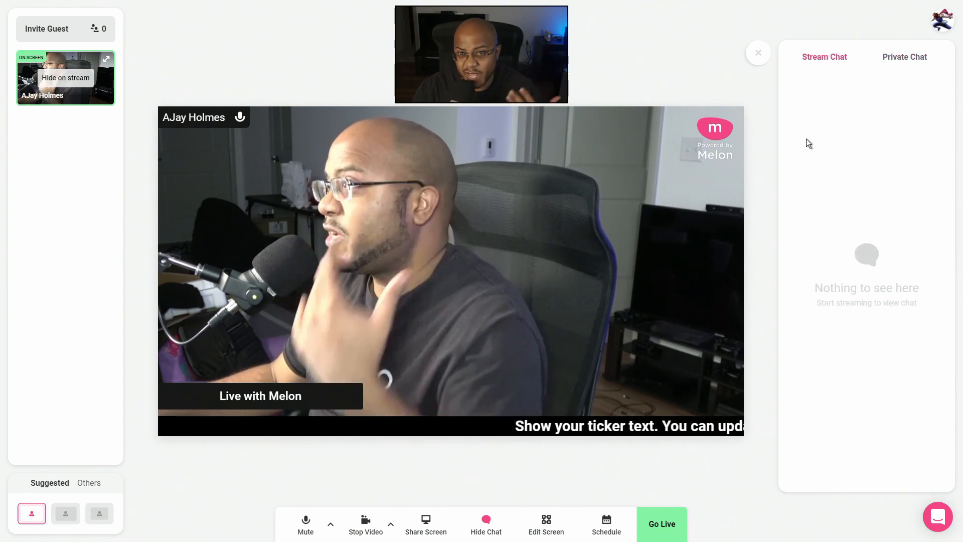
pyautogui.click(918, 59)
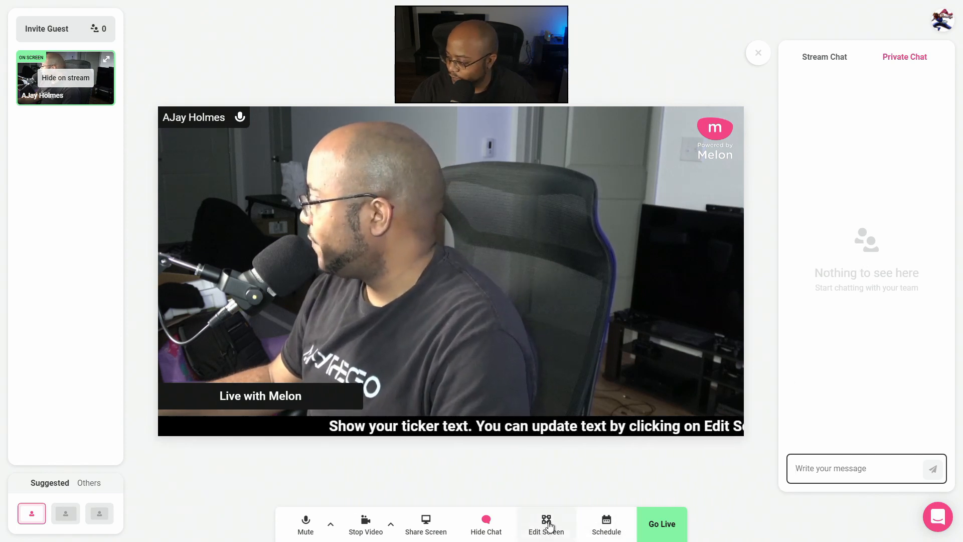
# Step: Start scheduling a broadcast and add a custom RTMP destination named Vimeo, pasting its RTMP URL and RTMP key
pyautogui.click(609, 525)
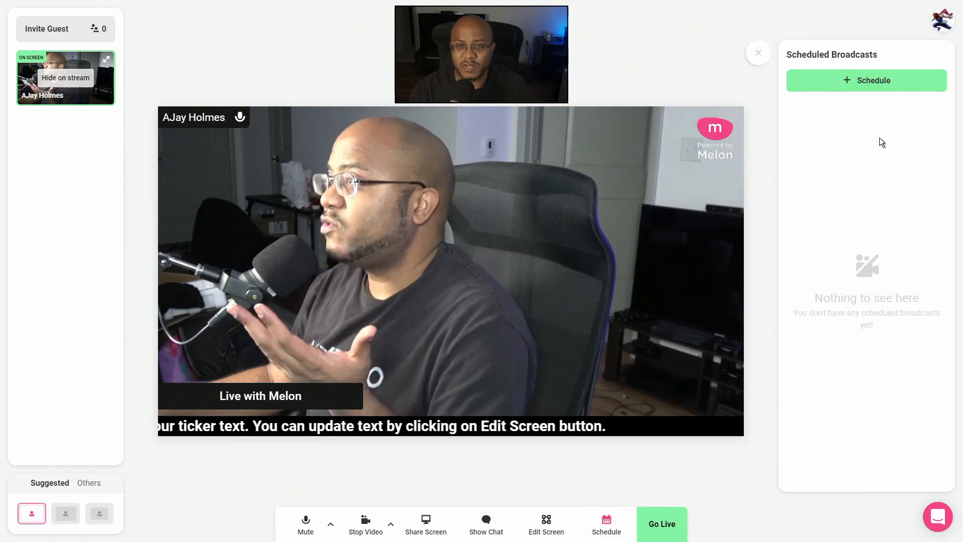
pyautogui.click(892, 84)
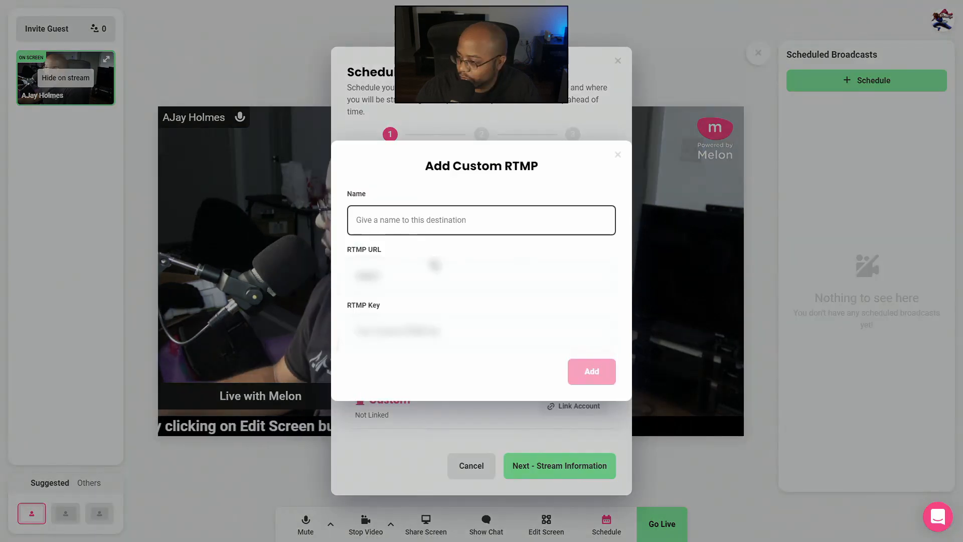
pyautogui.write('Vimeo')
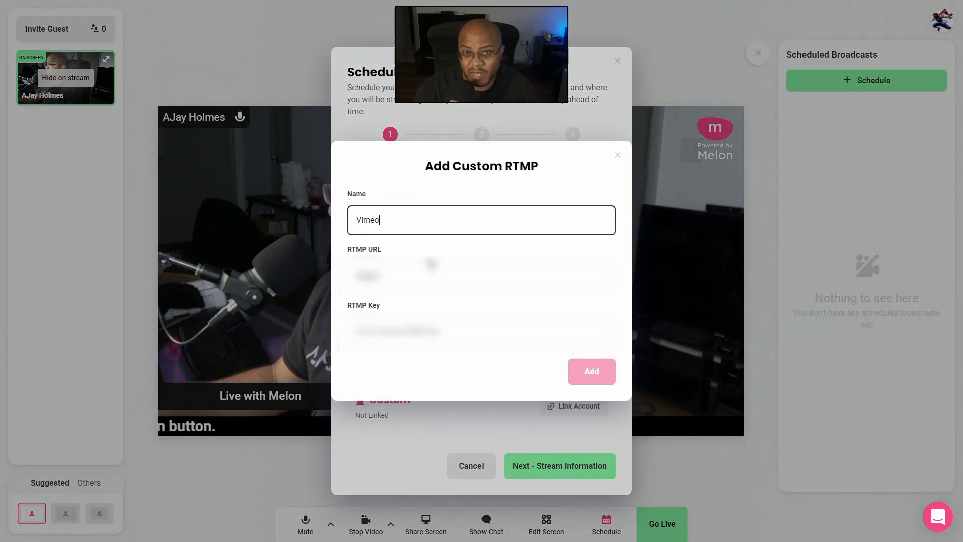
pyautogui.press('Tab')
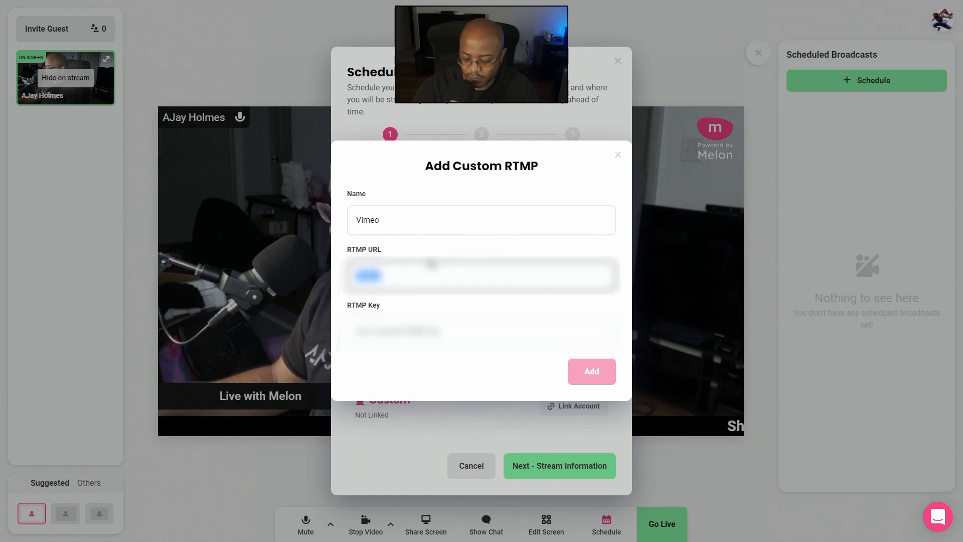
pyautogui.hotkey('ctrl', 'v')
pyautogui.hotkey('alt', 'Tab')
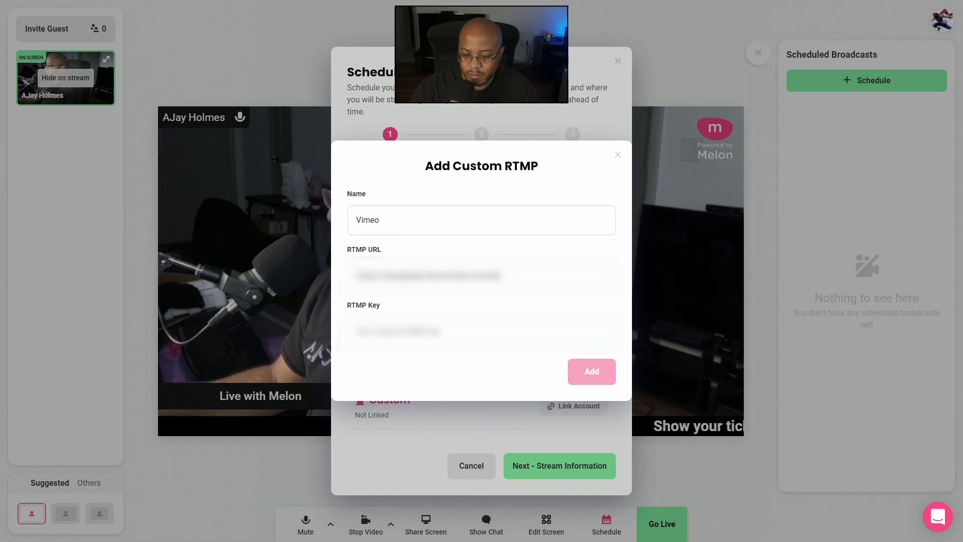
pyautogui.click(453, 333)
pyautogui.hotkey('ctrl', 'v')
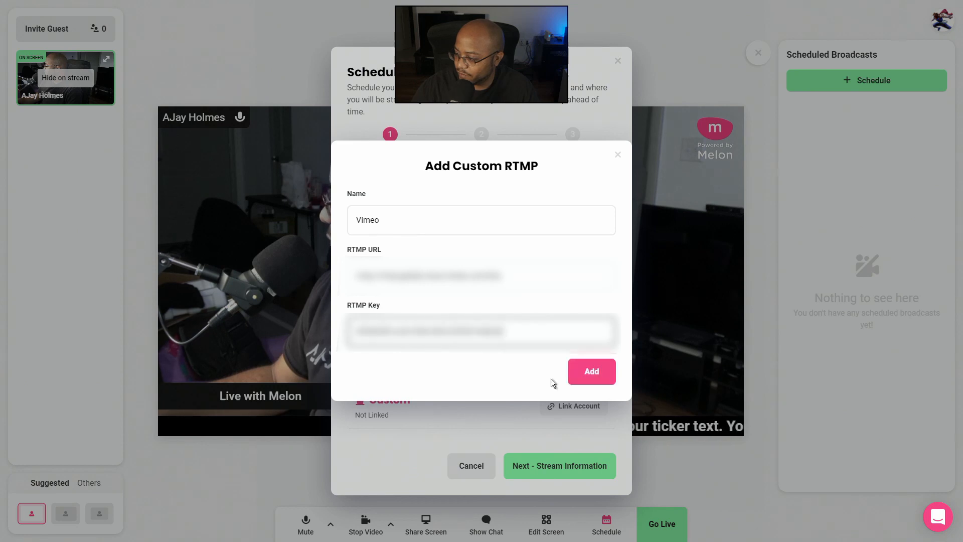
pyautogui.click(594, 373)
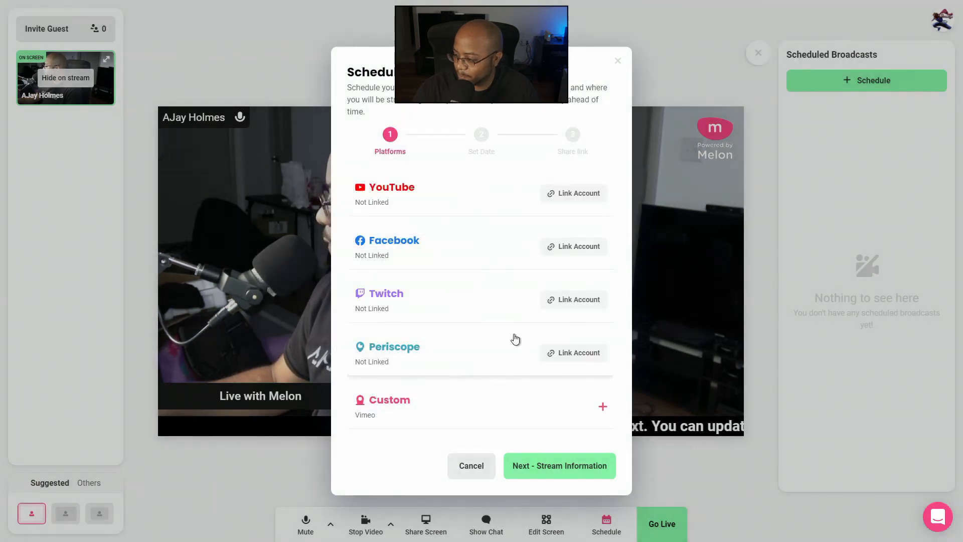
# Step: Schedule the broadcast to the custom Vimeo destination with title "MelonApp - Test Stream" and description "Checking out MelonApp", and close the scheduling views
pyautogui.click(603, 409)
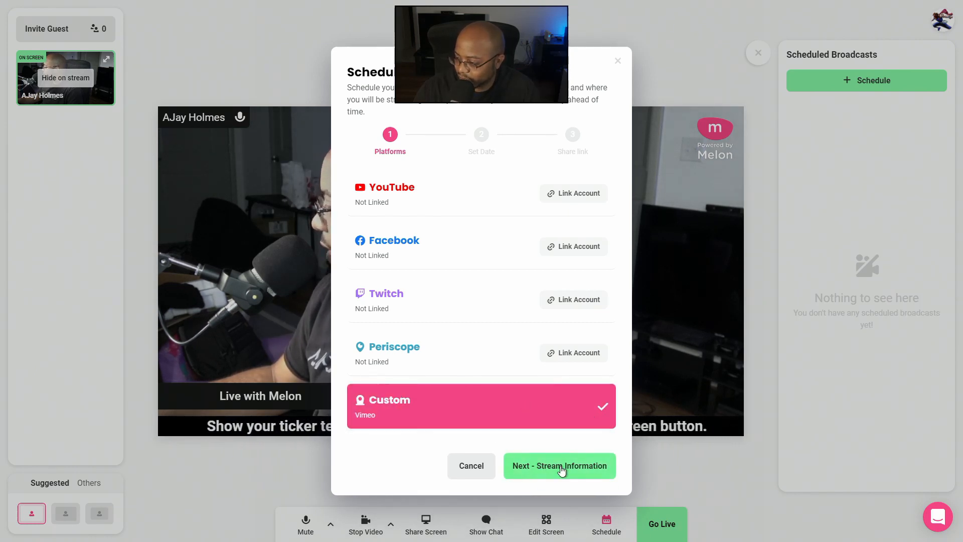
pyautogui.click(525, 468)
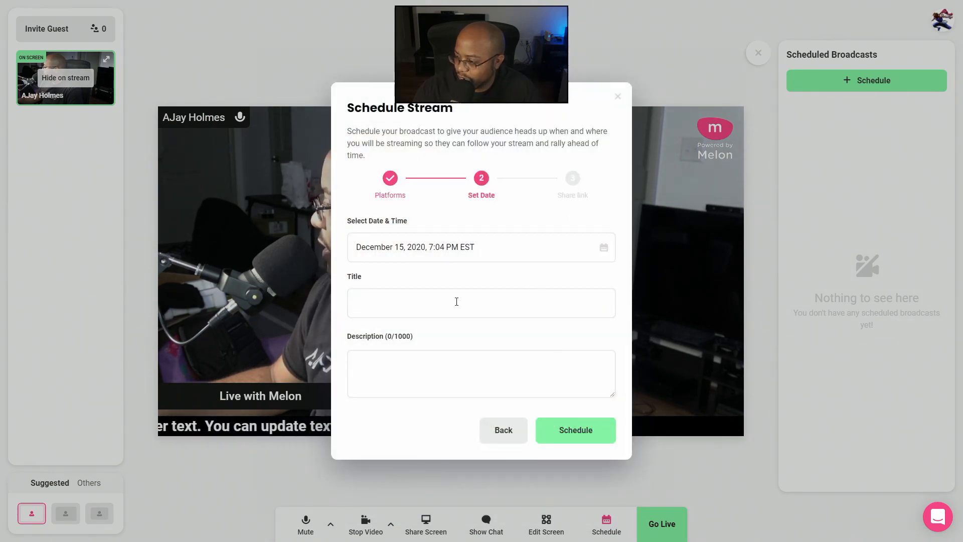
pyautogui.click(409, 309)
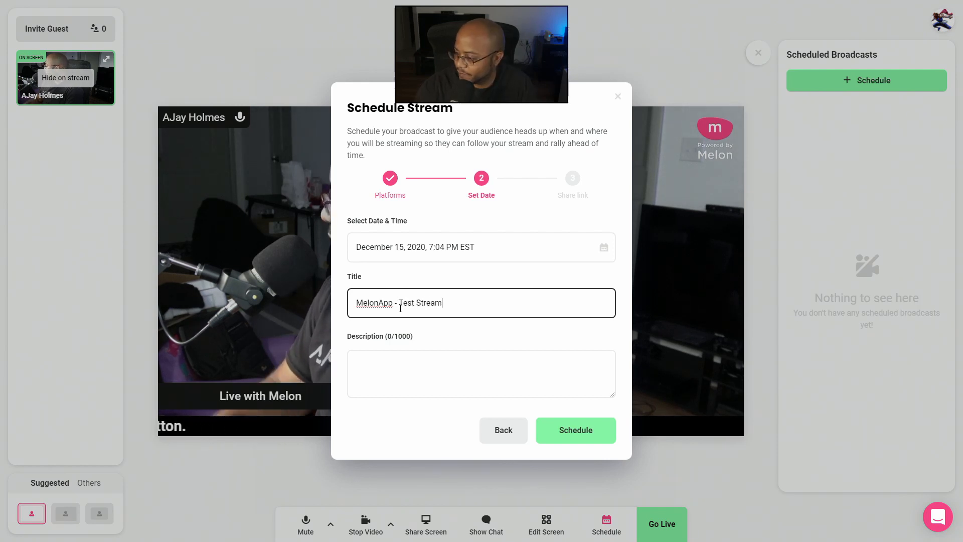
pyautogui.click(479, 375)
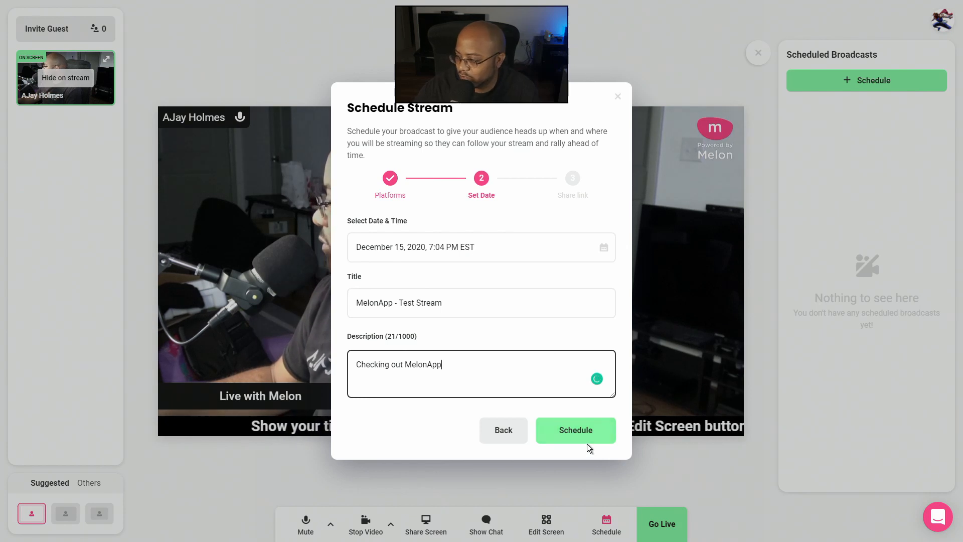
pyautogui.click(581, 431)
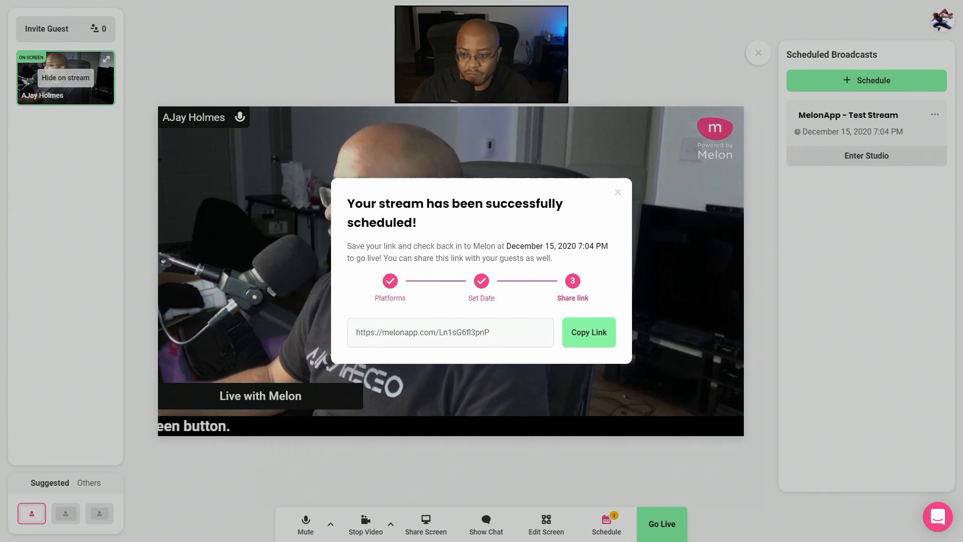
pyautogui.click(618, 191)
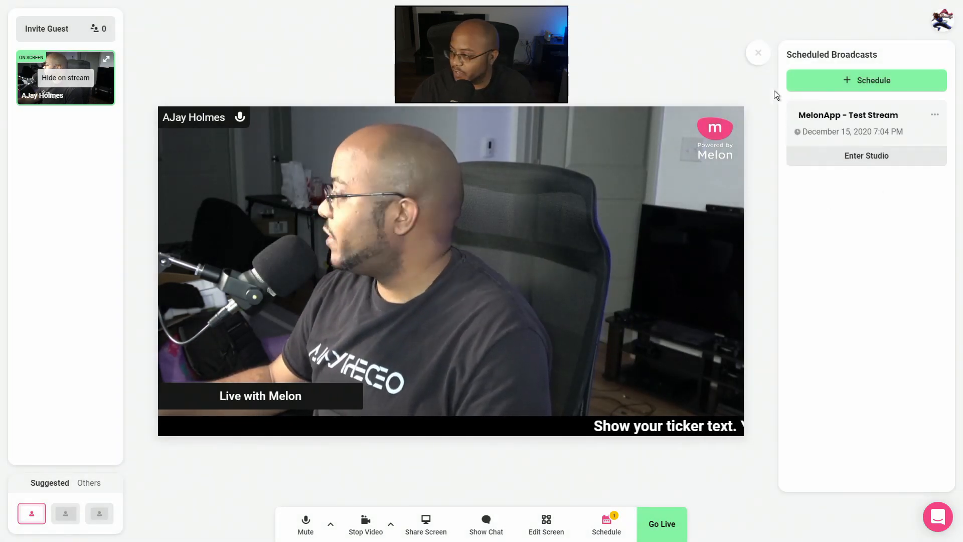
pyautogui.click(758, 53)
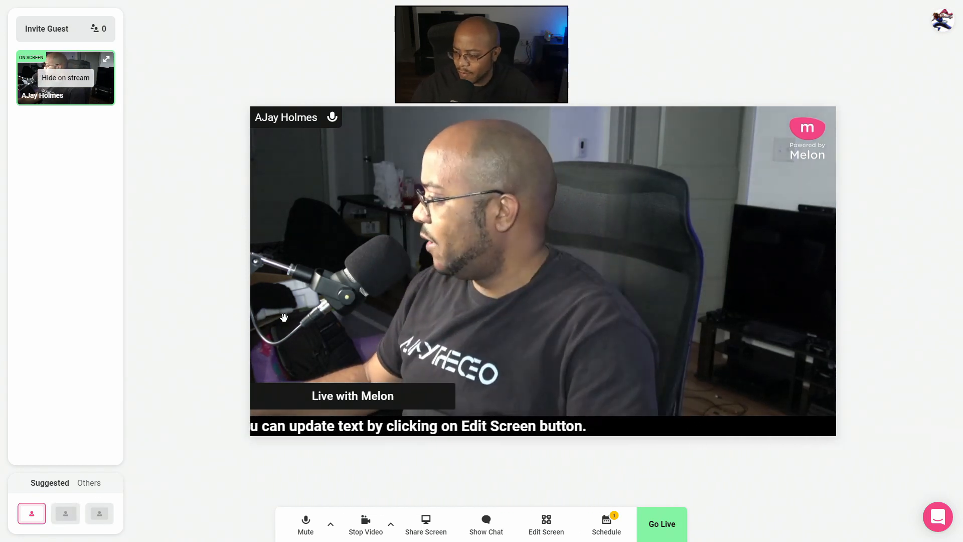
# Step: Try the suggested single-camera layouts, settle on the second one with a black border, and show the other layouts
pyautogui.click(70, 515)
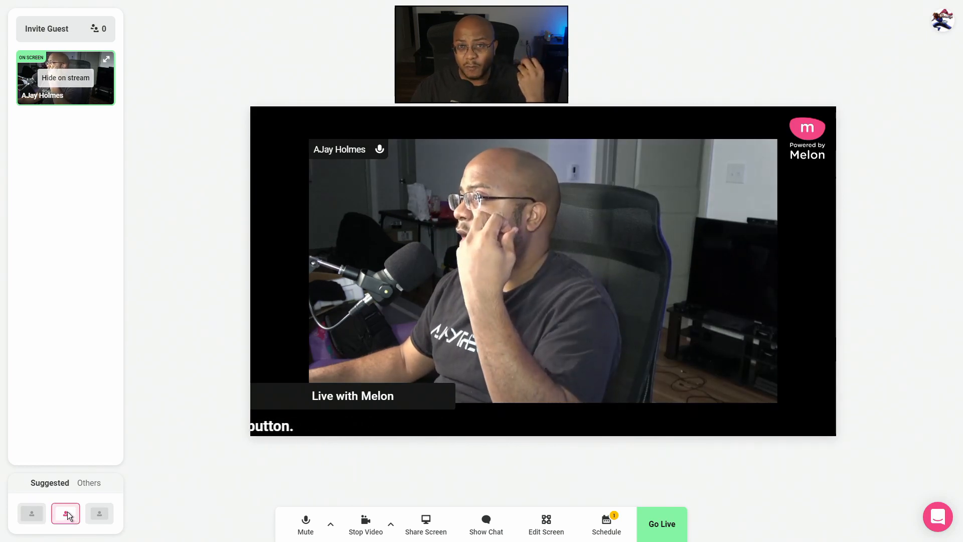
pyautogui.click(100, 517)
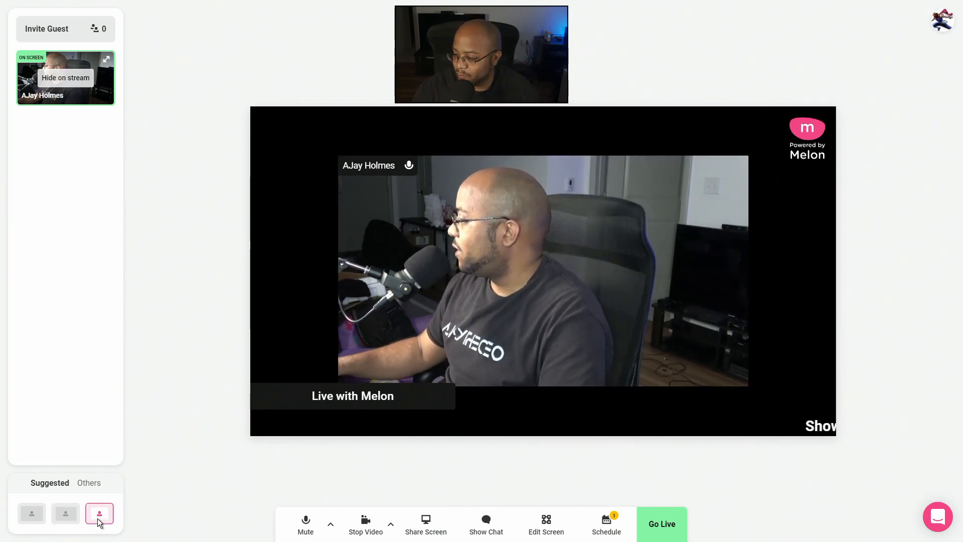
pyautogui.click(75, 518)
pyautogui.click(88, 482)
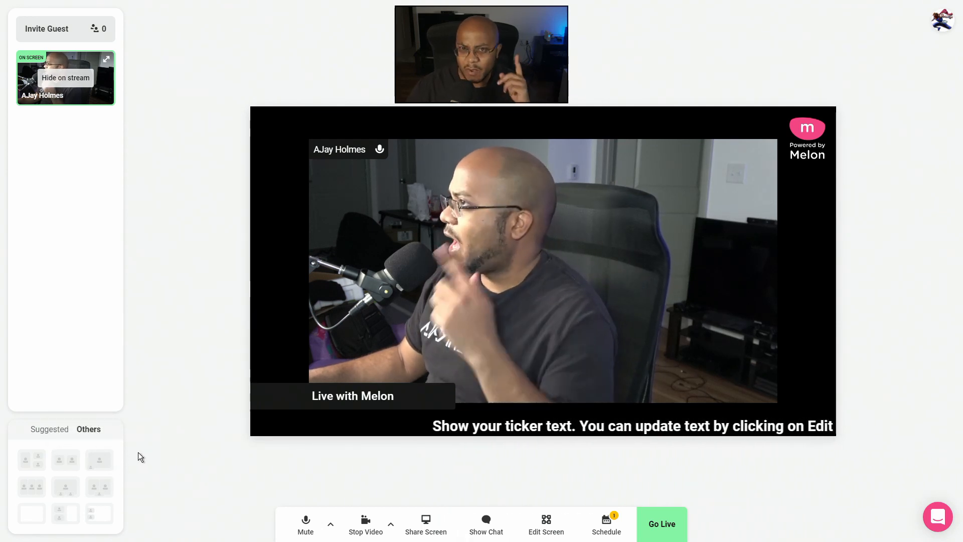
# Step: Copy the guest invite link and paste it into an empty Notepad document
pyautogui.click(61, 33)
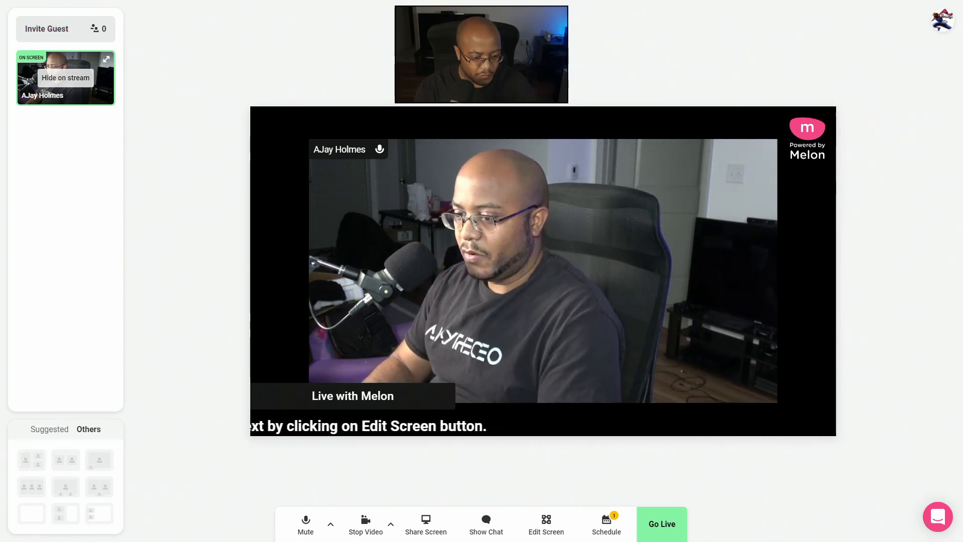
pyautogui.moveTo(0, 113); pyautogui.dragTo(464, 84)
pyautogui.hotkey('ctrl', 'v')
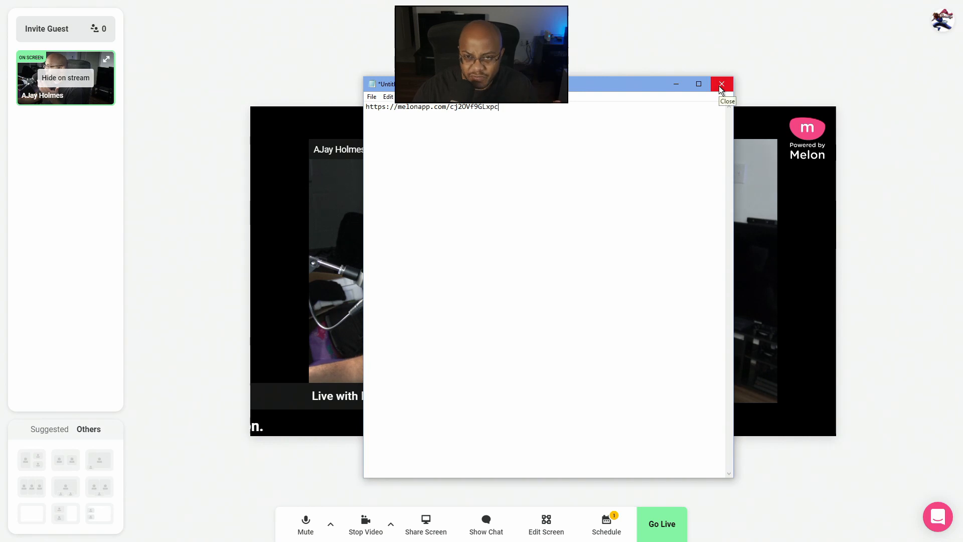
# Step: Move the Notepad window out of the way and open the guest invite link in Chrome on the laptop
pyautogui.moveTo(613, 85); pyautogui.dragTo(604, 102)
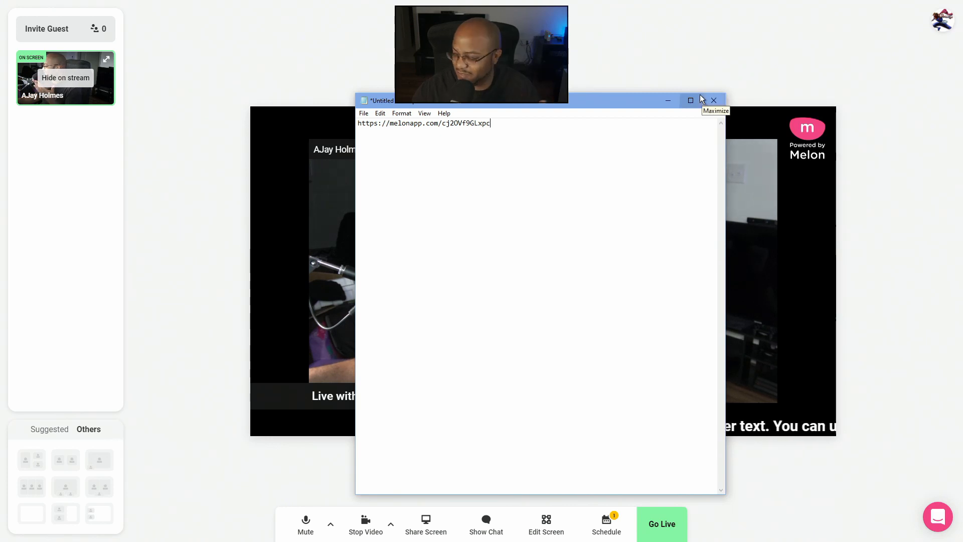
pyautogui.moveTo(621, 98); pyautogui.dragTo(0, 165)
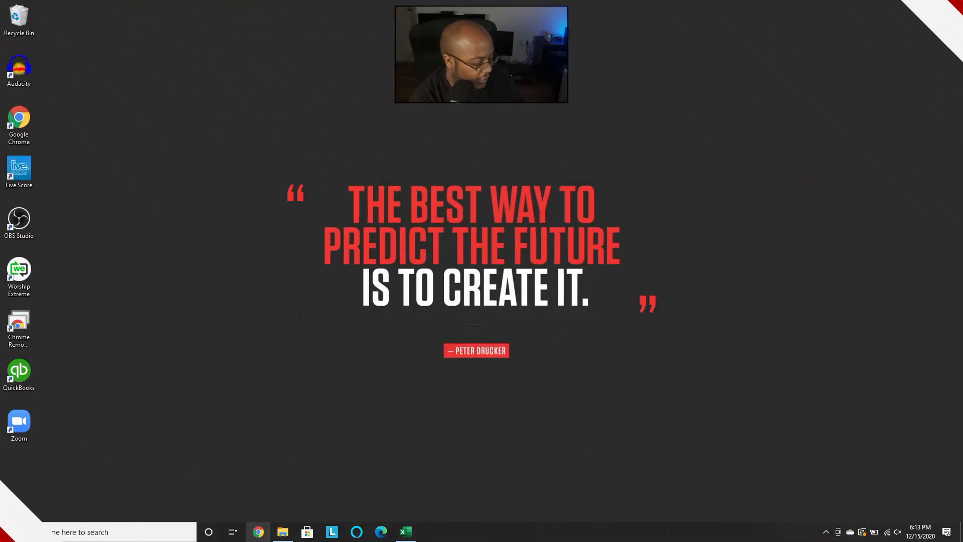
pyautogui.click(258, 531)
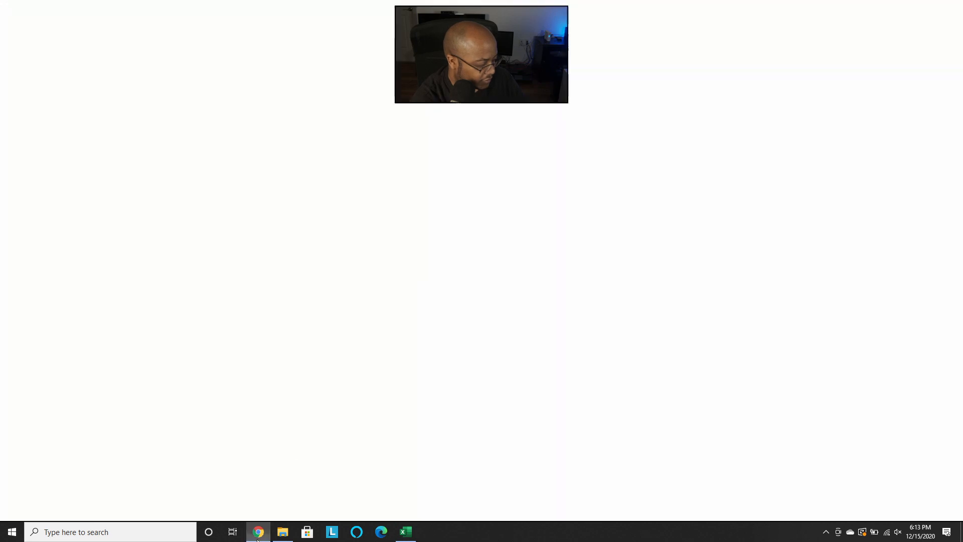
pyautogui.hotkey('ctrl', 'v')
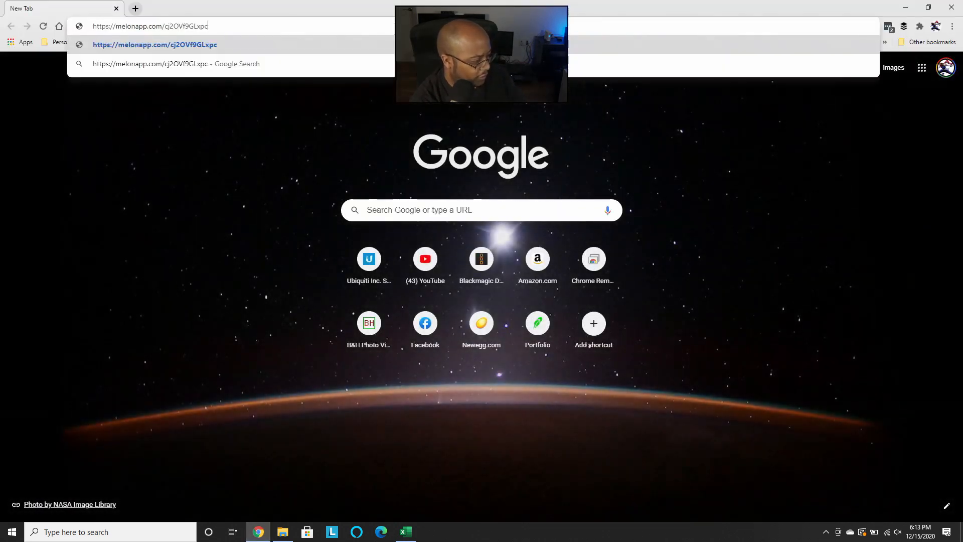
pyautogui.press('Return')
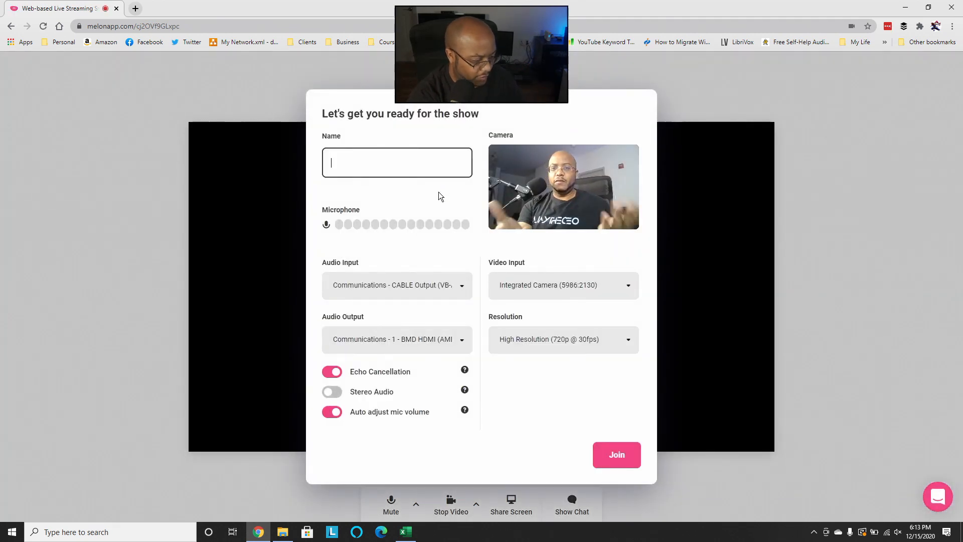
# Step: Check the guest's audio input choices, enter a display name for the laptop guest and join the studio
pyautogui.click(396, 284)
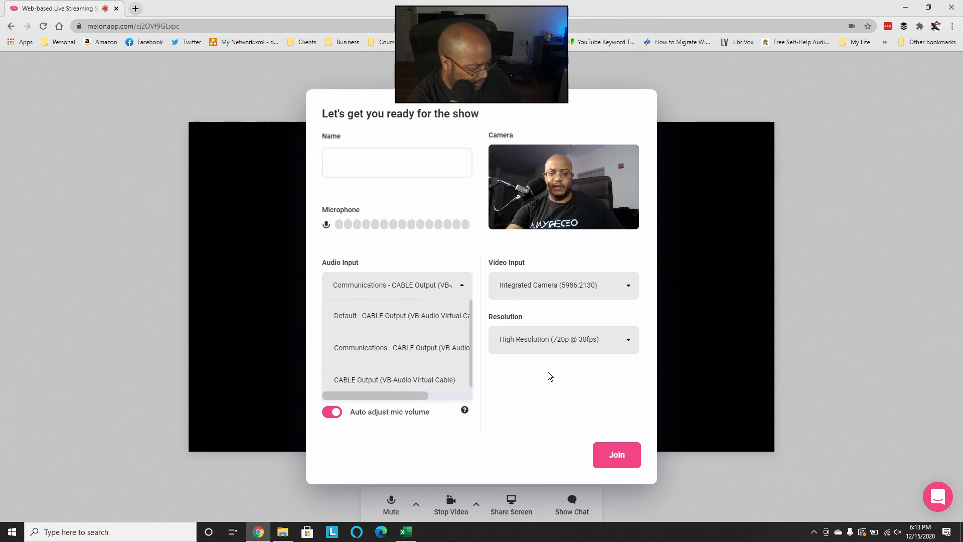
pyautogui.click(532, 359)
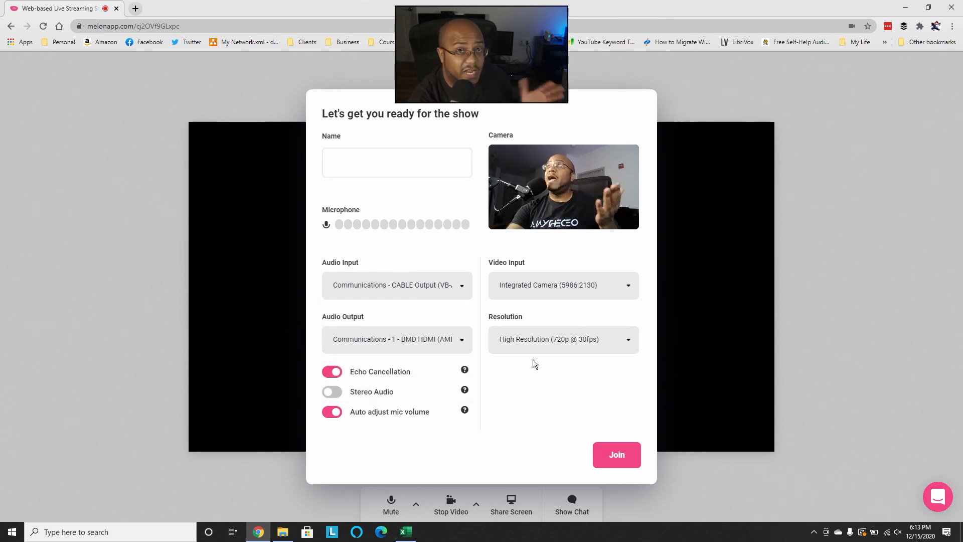
pyautogui.click(393, 163)
pyautogui.write("AJay's Laptop")
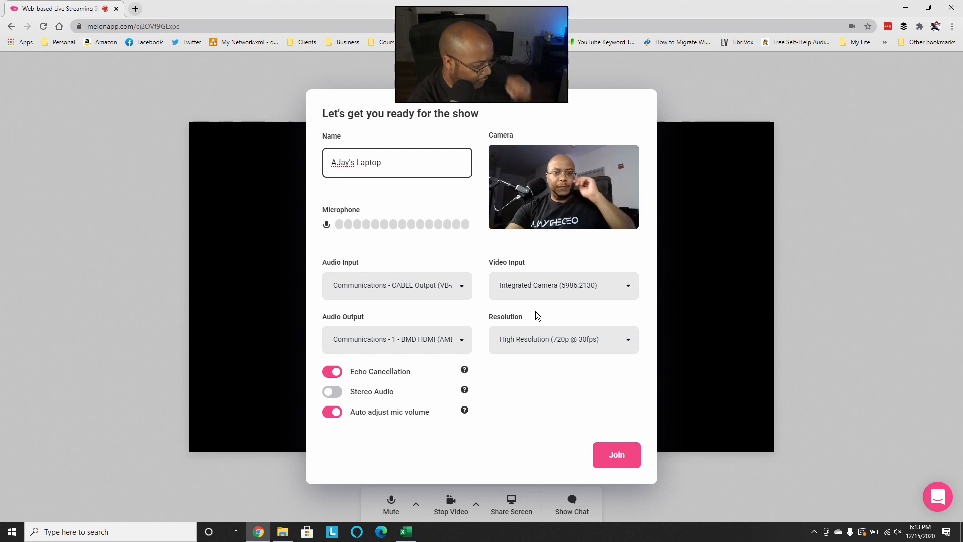
pyautogui.click(626, 453)
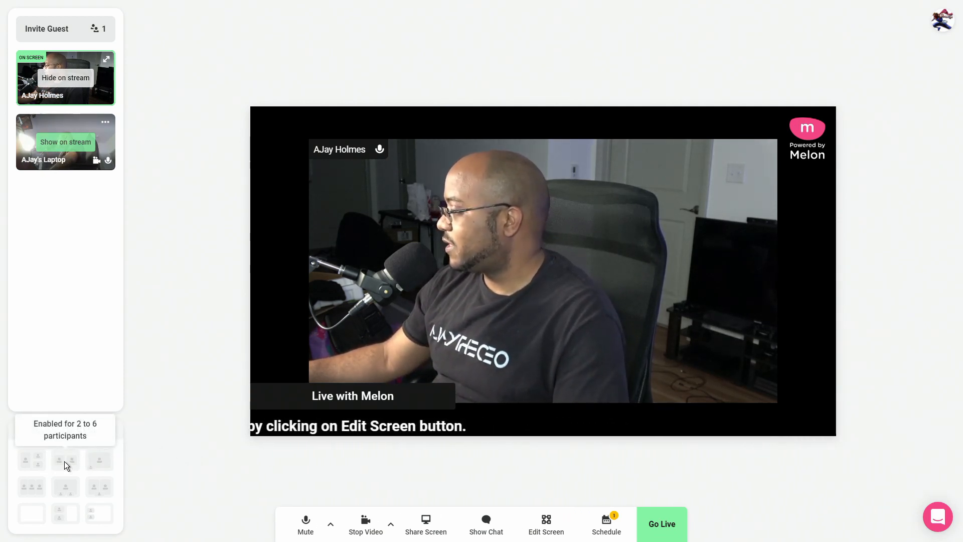
# Step: Put the laptop guest on stream alone in the first suggested full-screen layout, toggling its visibility off and on
pyautogui.click(80, 143)
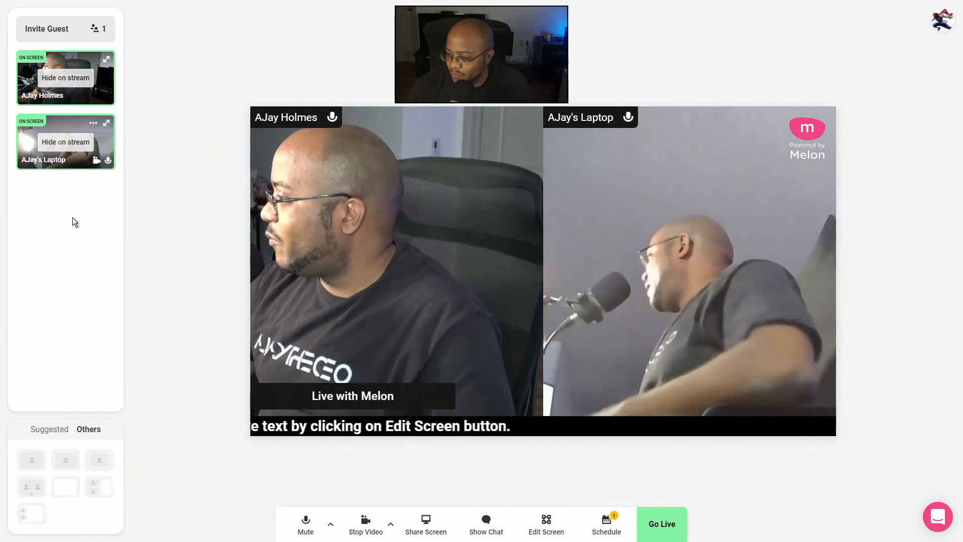
pyautogui.click(75, 80)
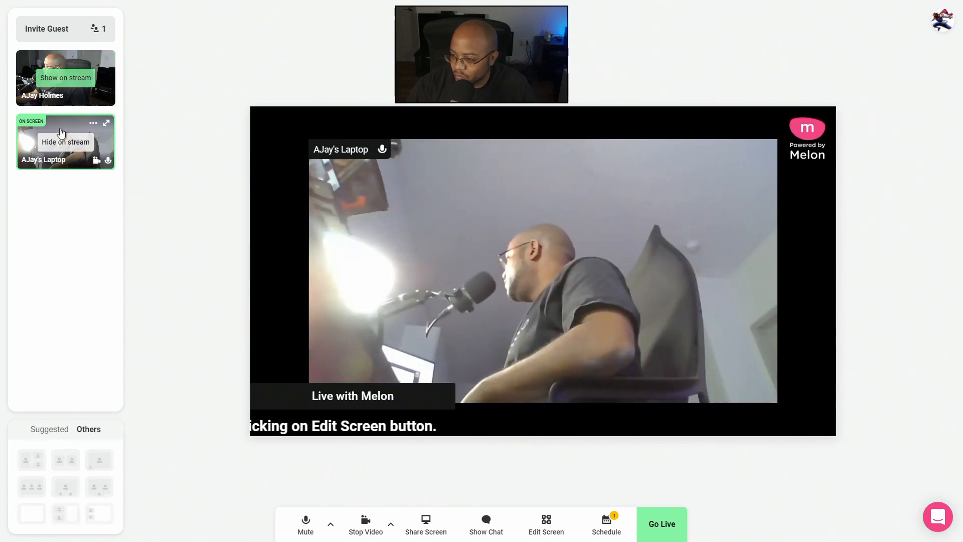
pyautogui.click(63, 431)
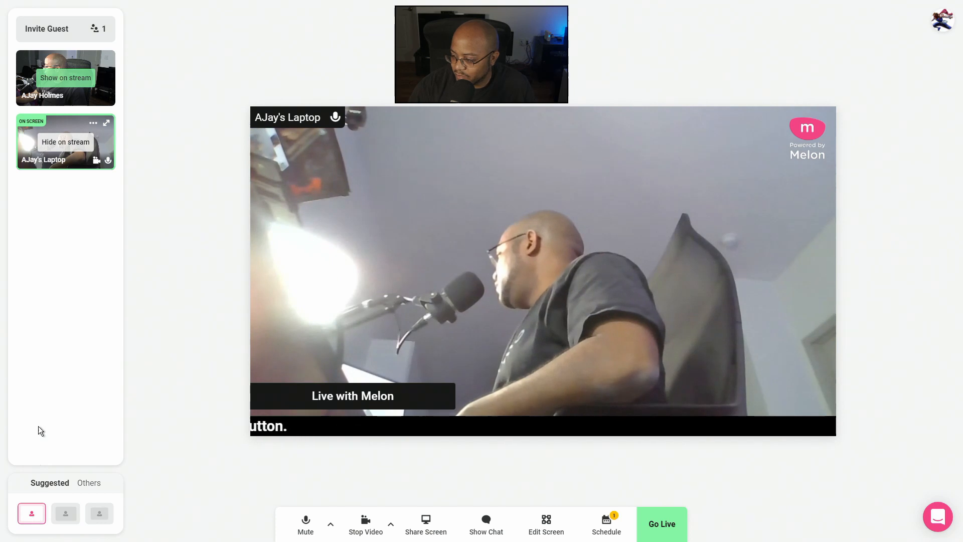
pyautogui.click(52, 141)
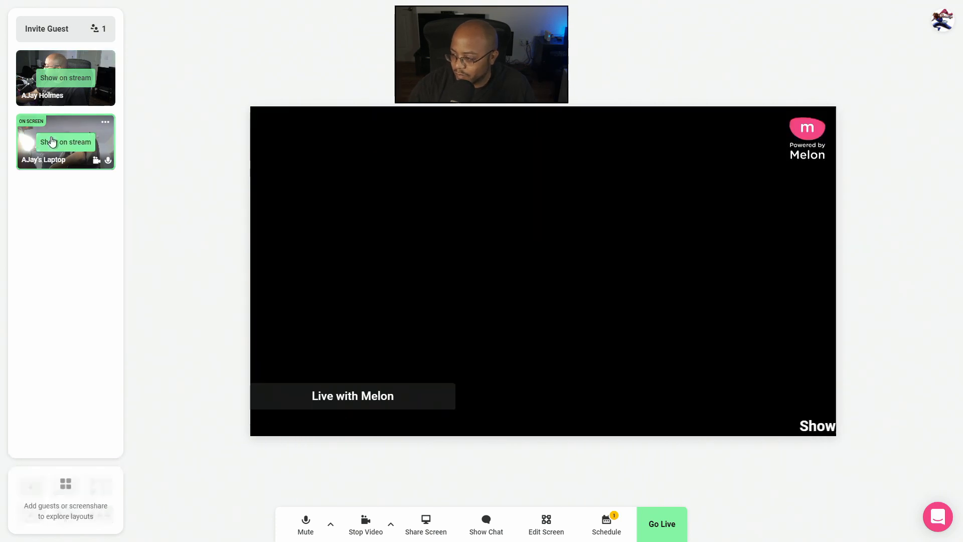
pyautogui.click(62, 141)
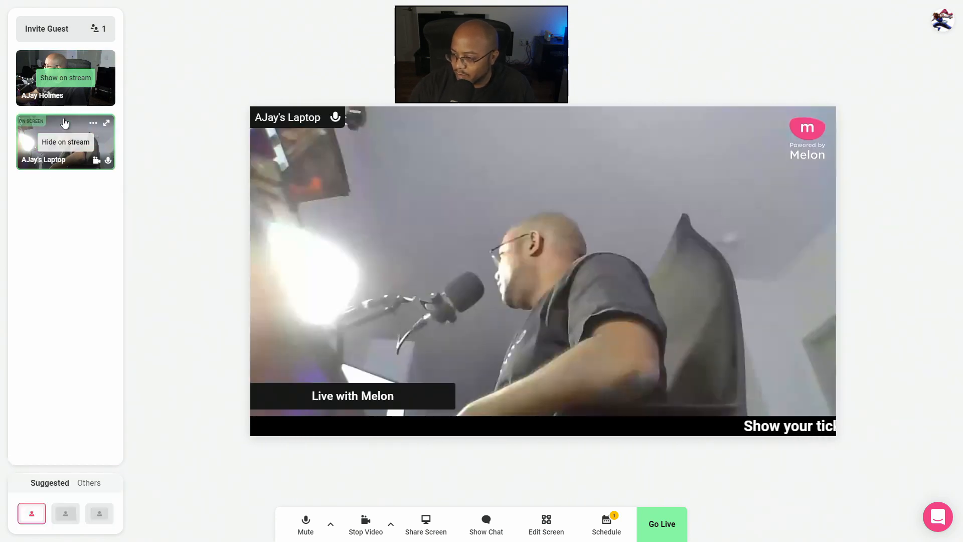
# Step: Show the host on stream again, try the corner-inset, three-column and bottom-inset layouts, and hide the laptop guest
pyautogui.click(77, 80)
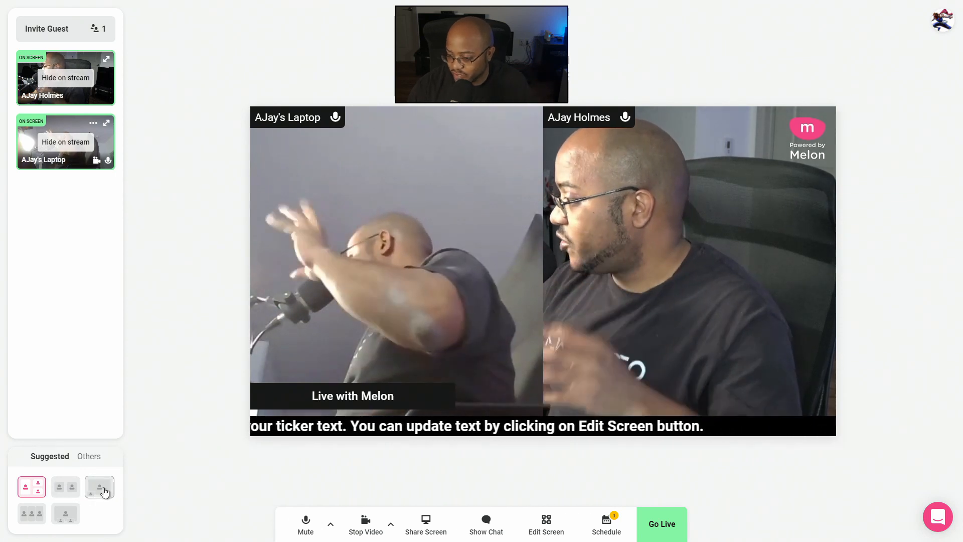
pyautogui.click(101, 483)
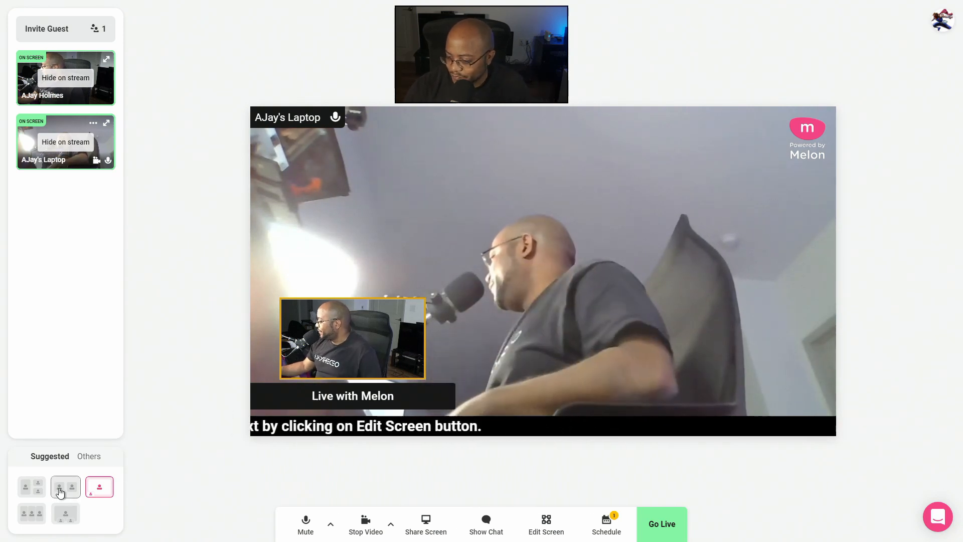
pyautogui.click(33, 514)
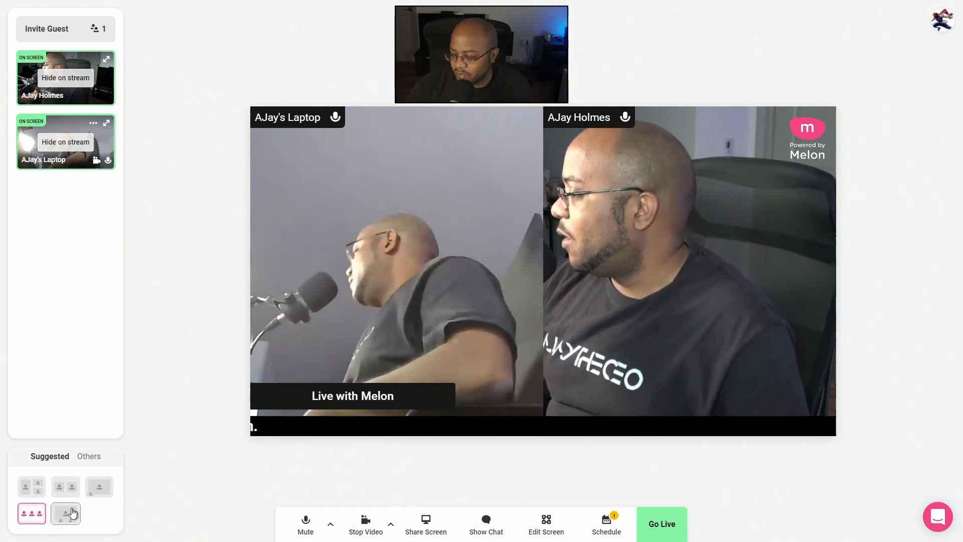
pyautogui.click(66, 514)
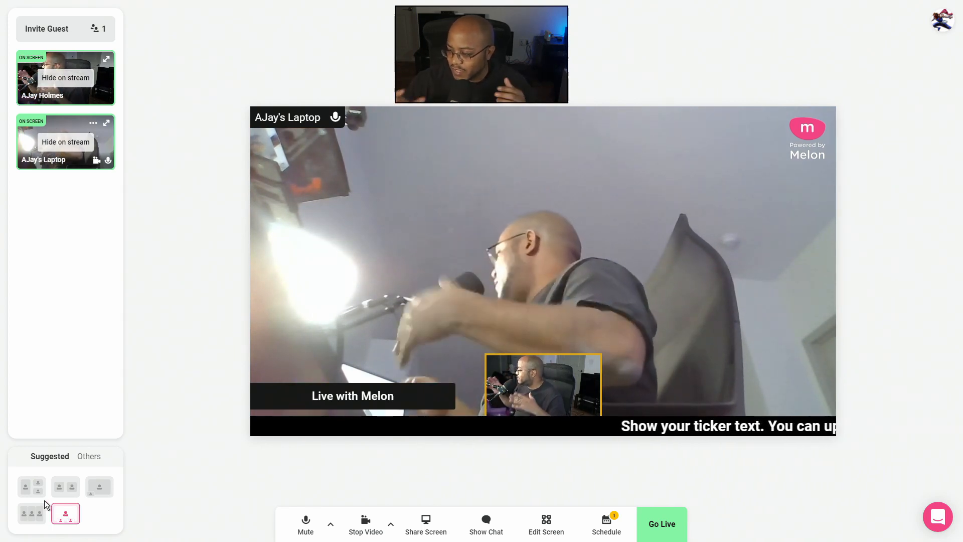
pyautogui.click(74, 143)
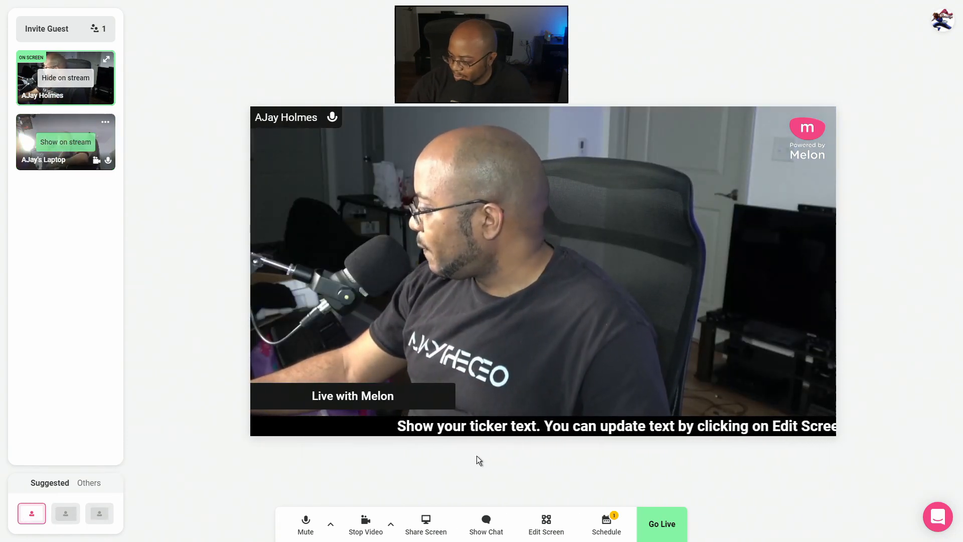
# Step: In the general screen settings, replace the host's display name, enable Full HD Quality (1080p) and Recording, and turn off Participant Names
pyautogui.click(542, 518)
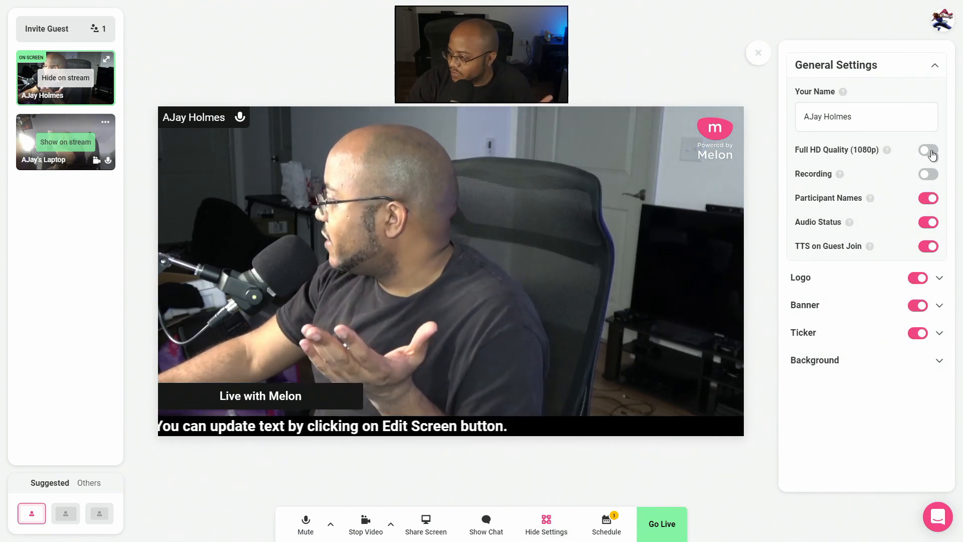
pyautogui.click(862, 117)
pyautogui.hotkey('ctrl', 'a')
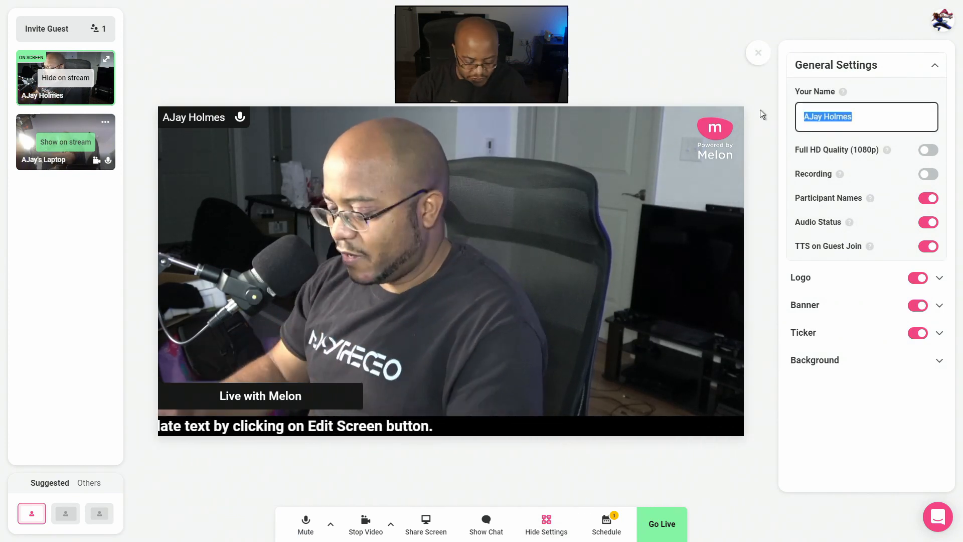
pyautogui.write('AJaytheCEO')
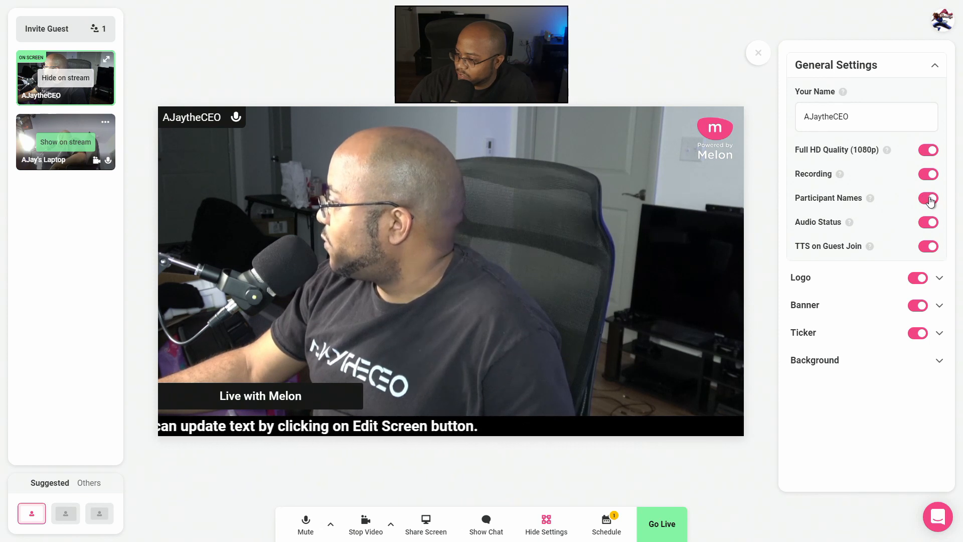
pyautogui.click(928, 199)
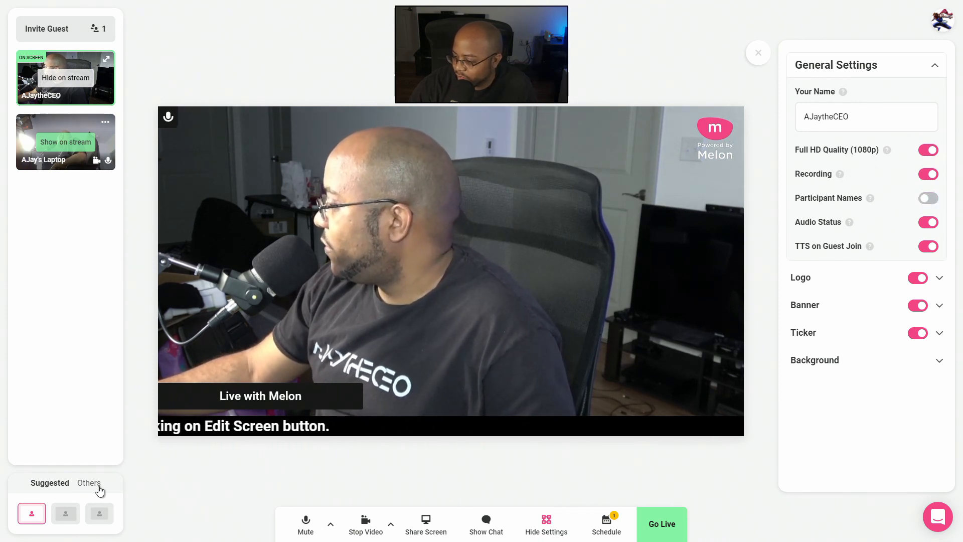
# Step: Show the laptop guest beside the host in the two-person layout, toggle Participant Names on and off, and turn off Audio Status
pyautogui.click(66, 138)
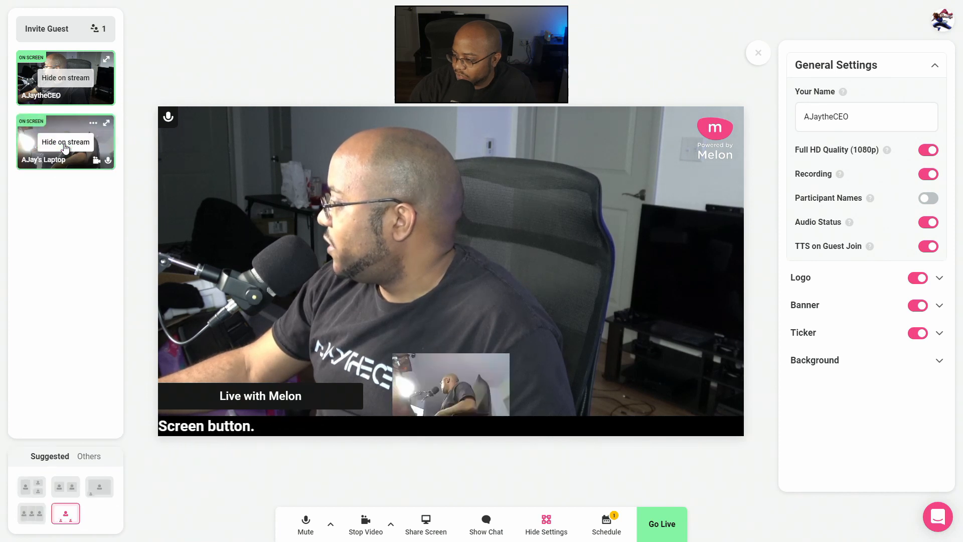
pyautogui.click(74, 493)
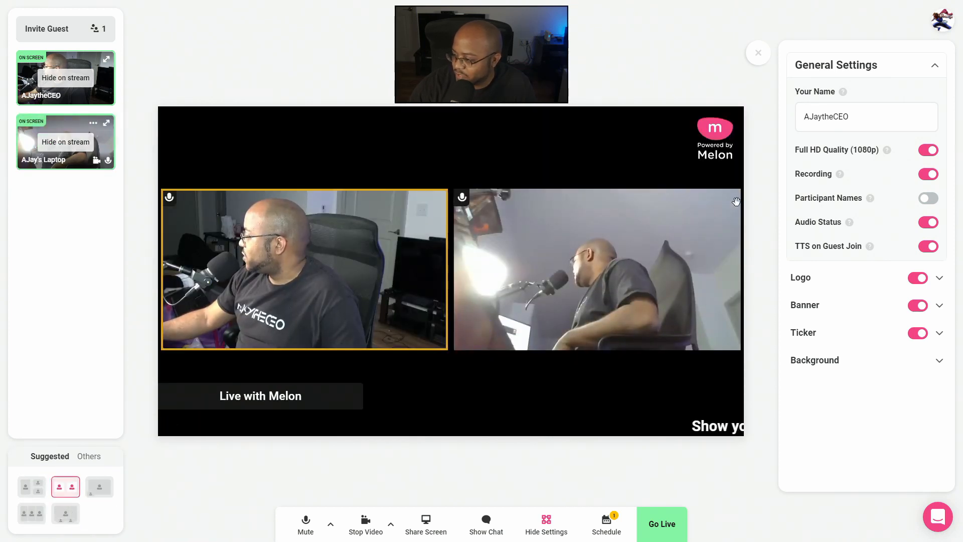
pyautogui.click(928, 198)
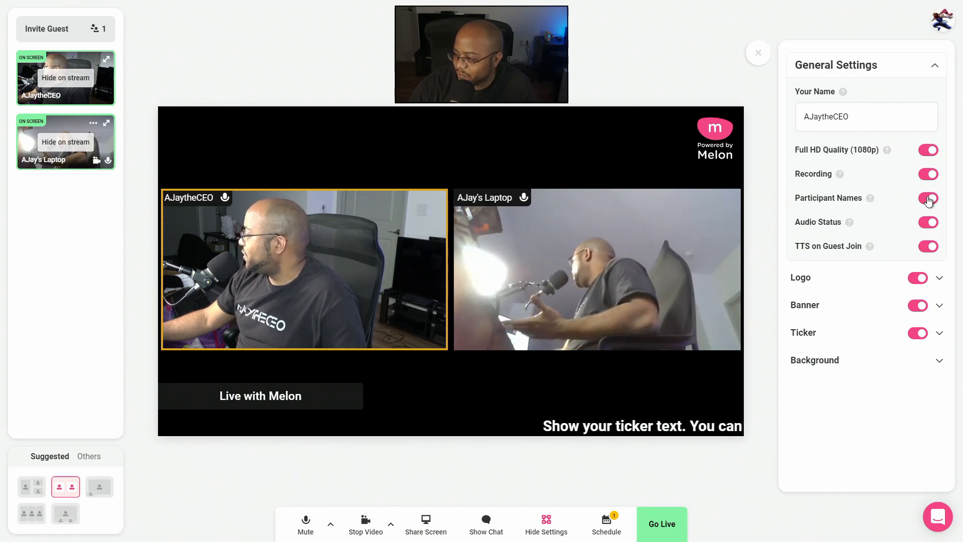
pyautogui.click(928, 199)
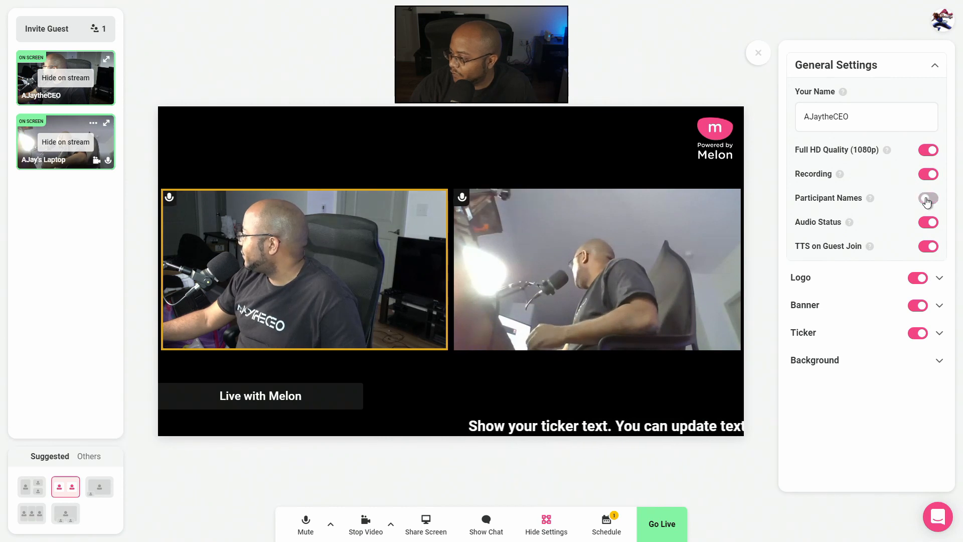
pyautogui.click(928, 223)
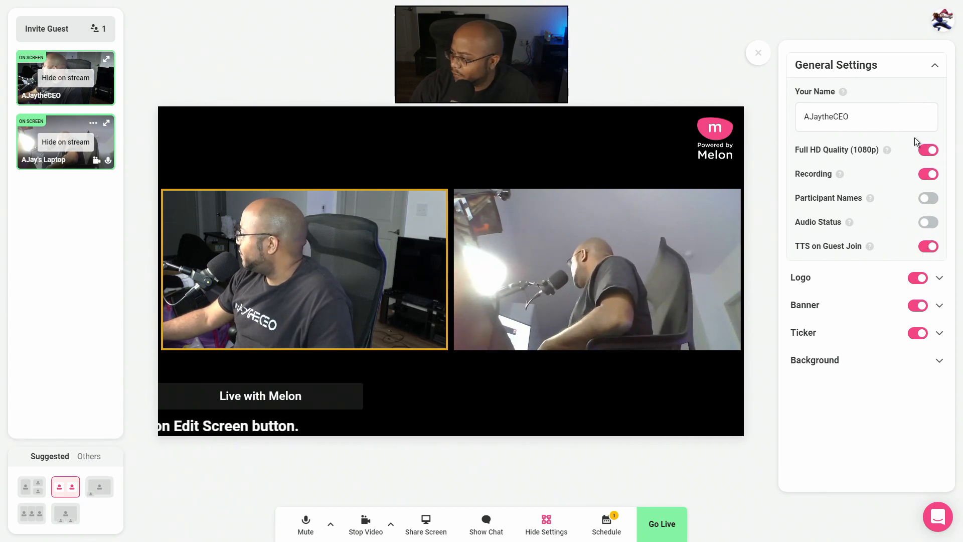
pyautogui.click(935, 67)
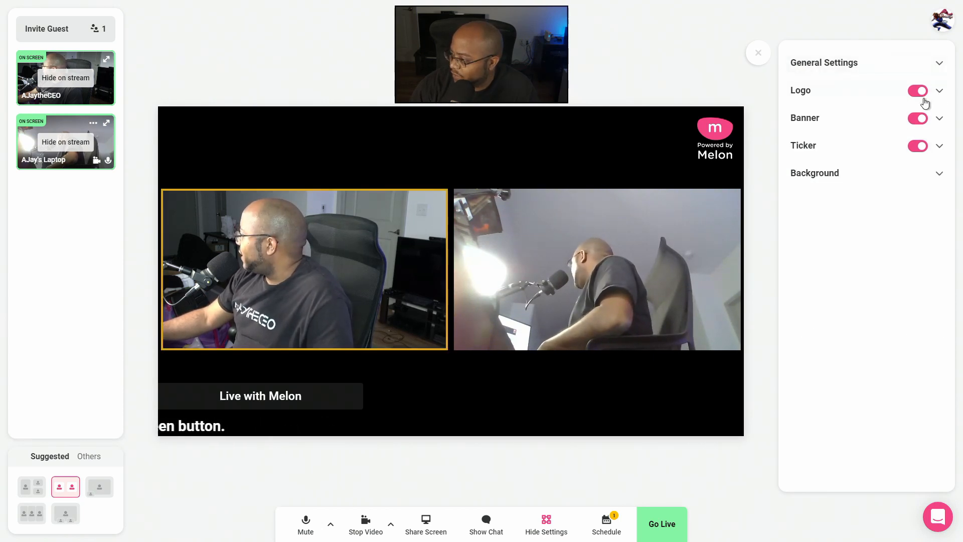
# Step: Replace the stream logo with the image new logo.png, and toggle the logo off and back on
pyautogui.click(828, 95)
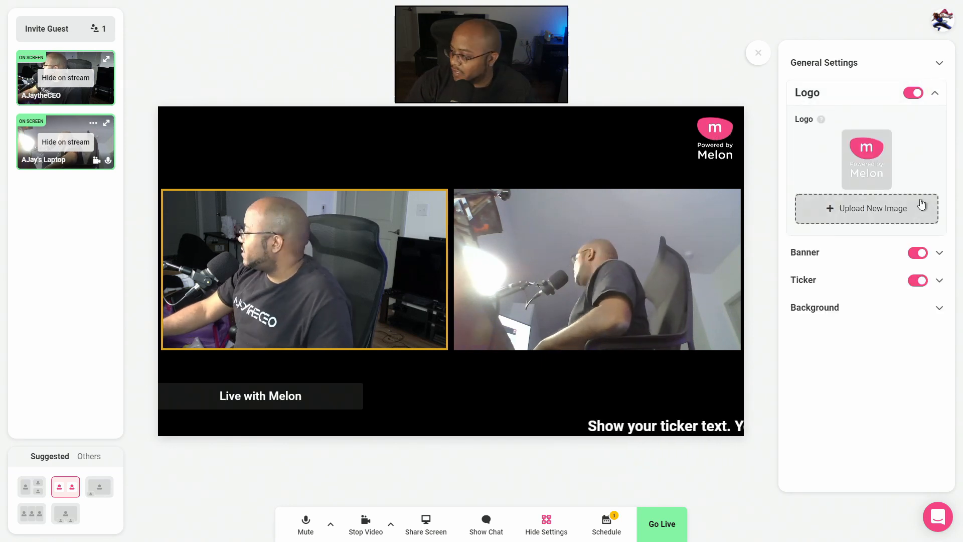
pyautogui.click(869, 207)
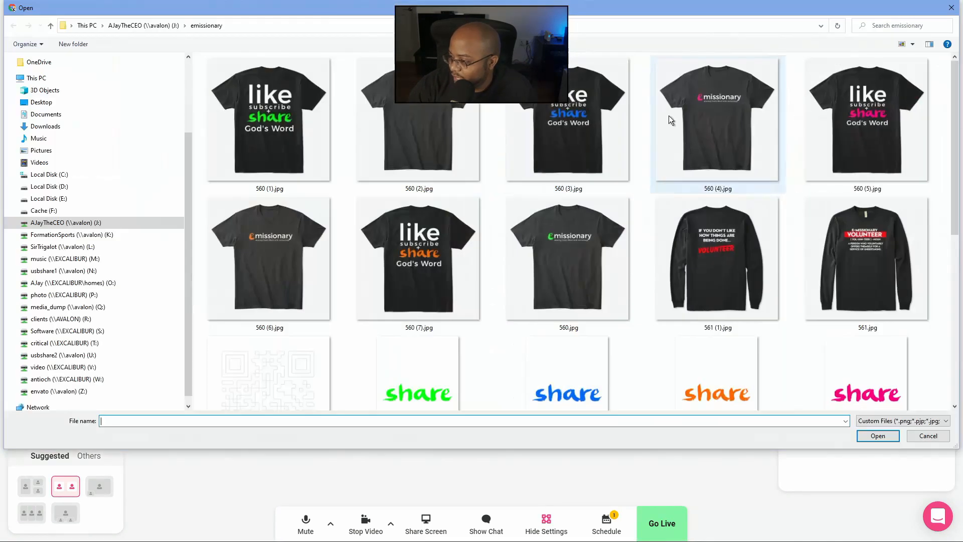
pyautogui.click(165, 28)
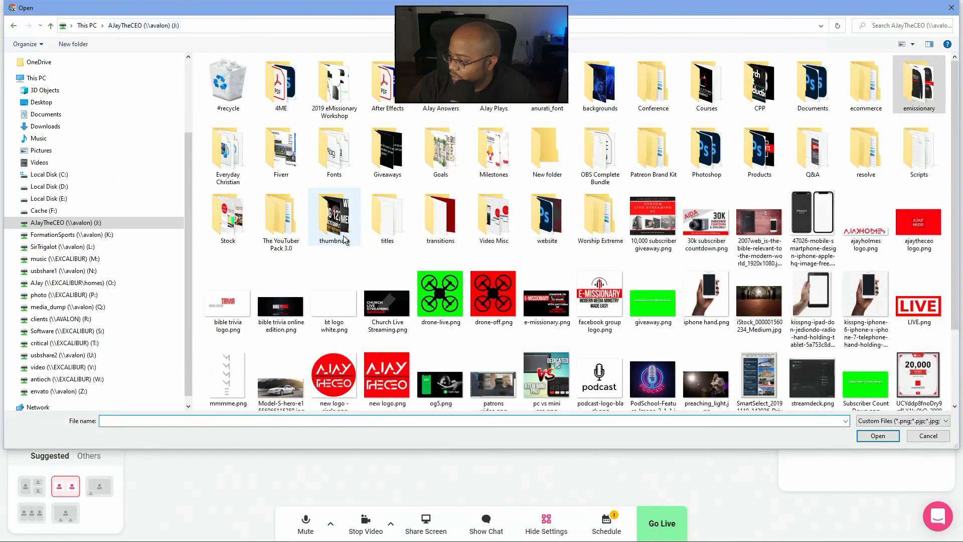
pyautogui.doubleClick(387, 374)
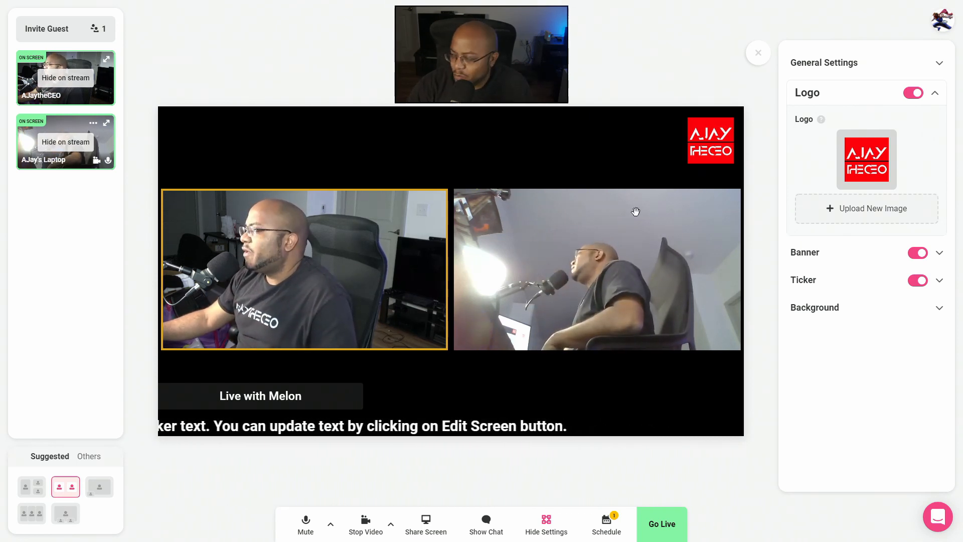
pyautogui.click(912, 94)
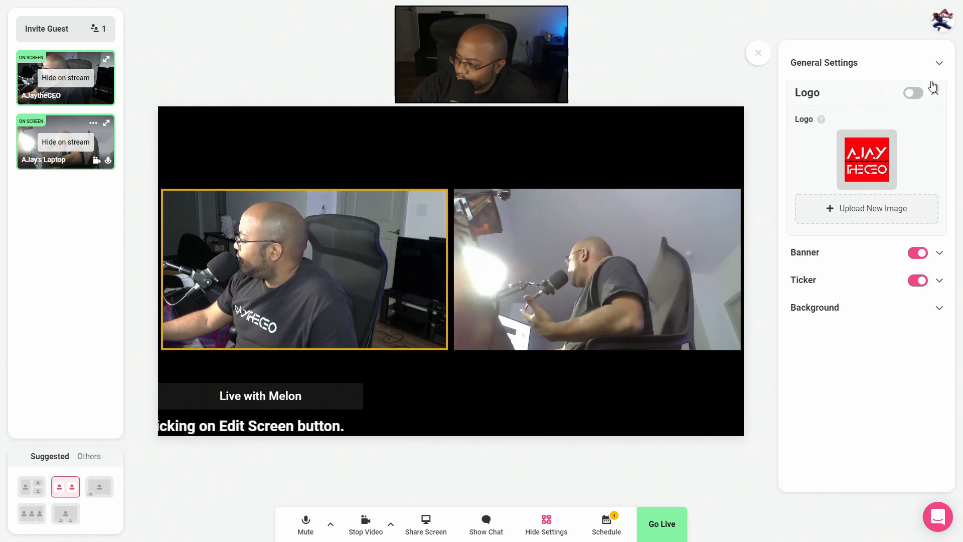
pyautogui.click(921, 95)
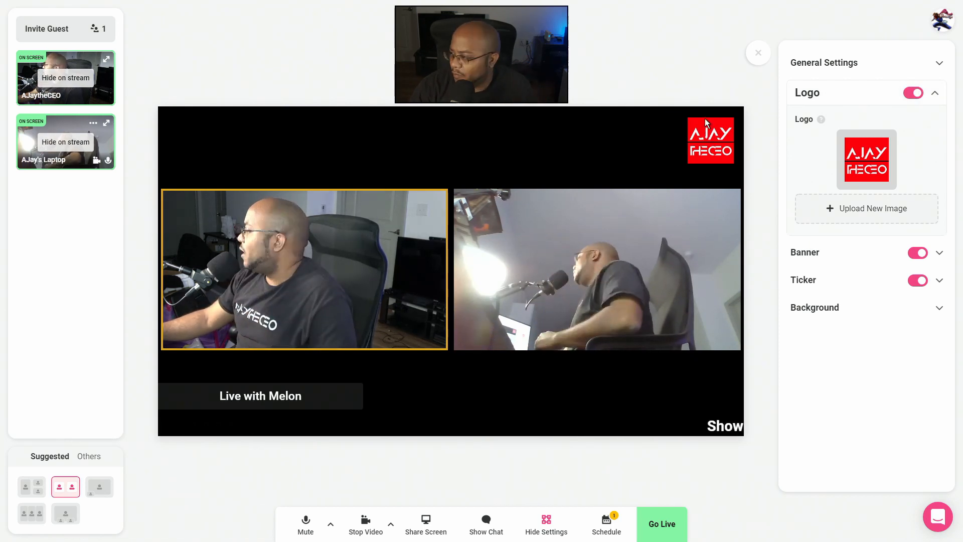
# Step: Toggle the banner off and back on, and set its background colour to #ff0000
pyautogui.click(936, 97)
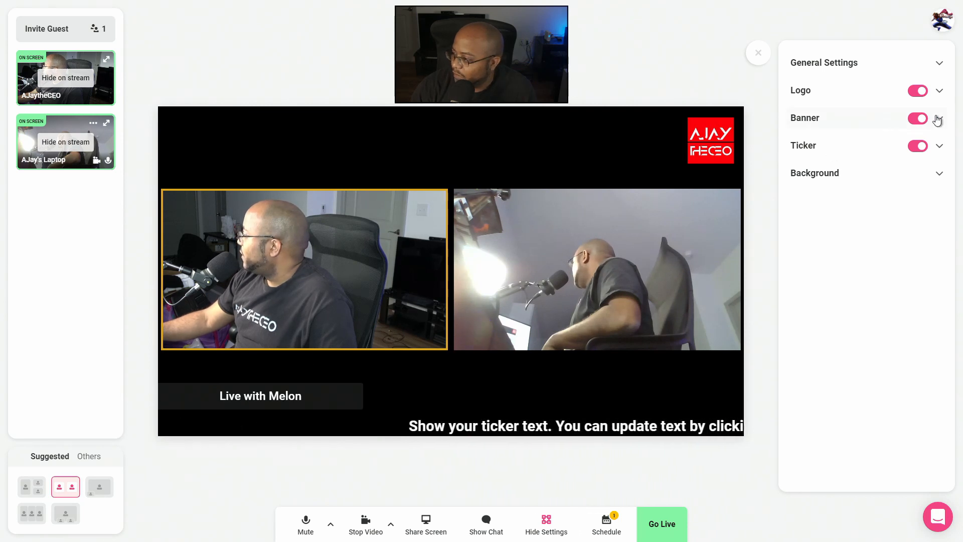
pyautogui.click(921, 120)
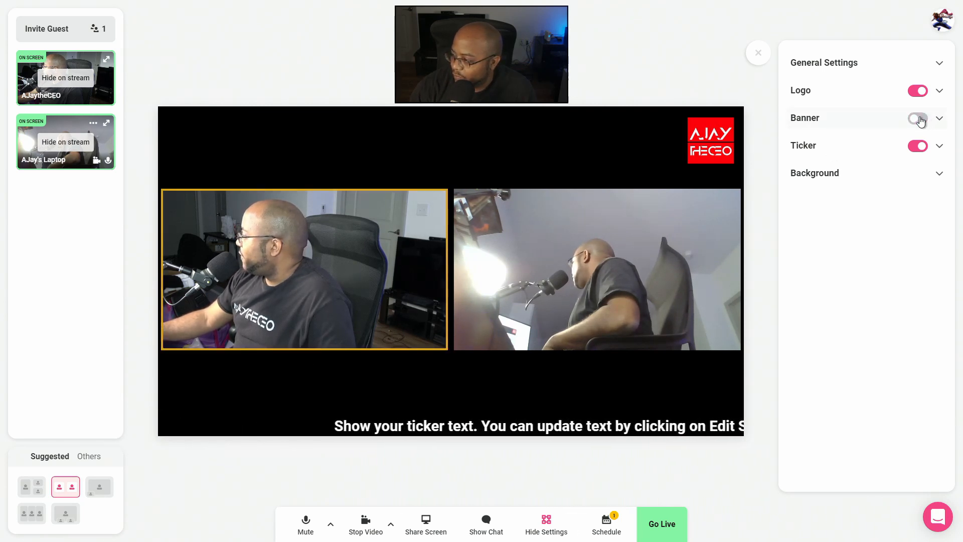
pyautogui.click(921, 120)
pyautogui.click(940, 119)
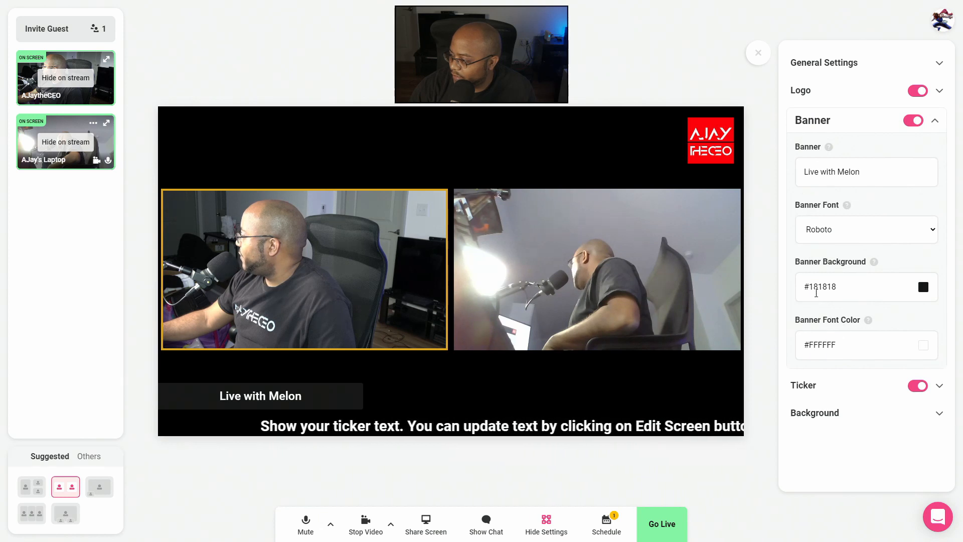
pyautogui.moveTo(811, 286); pyautogui.dragTo(838, 286)
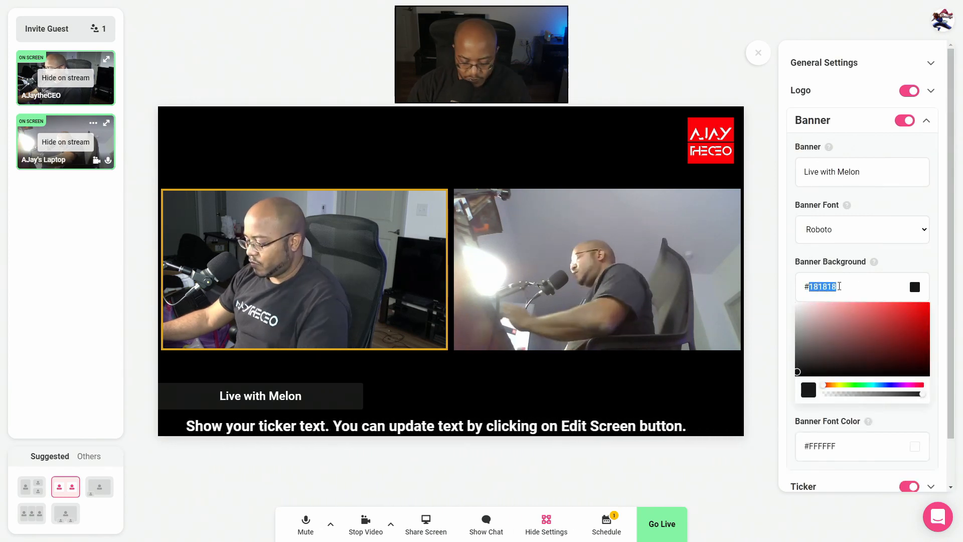
pyautogui.write('ff0')
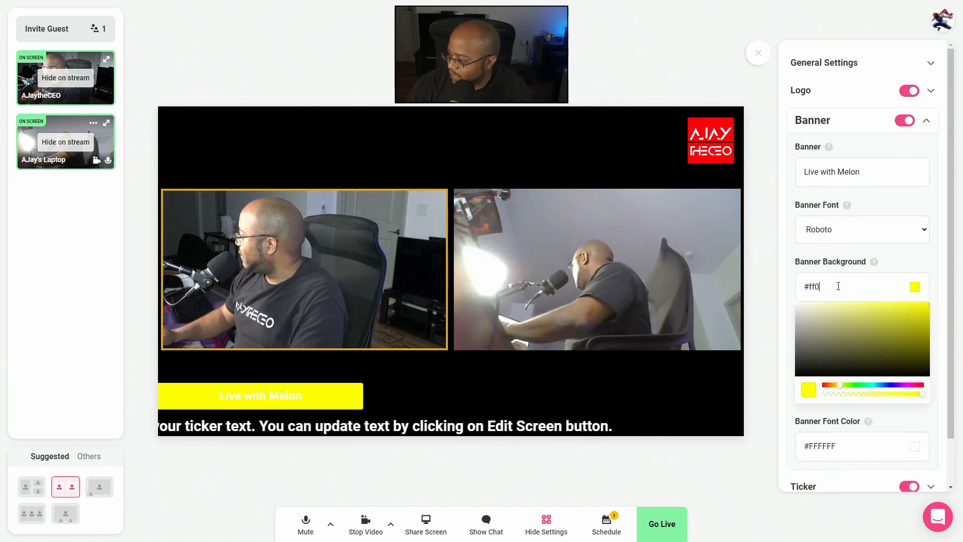
pyautogui.write('000')
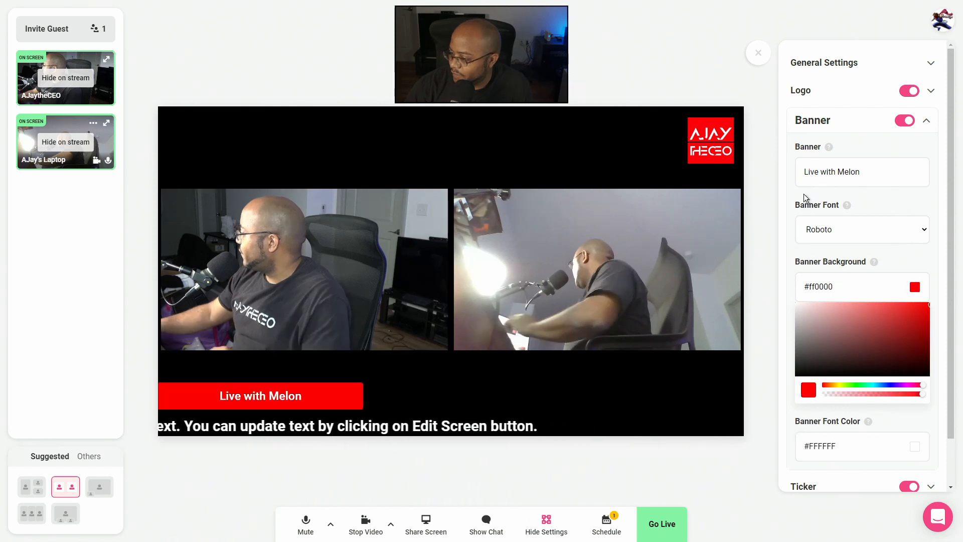
# Step: Review the banner fonts, replace the banner text with "MelonApp - First Look", and turn the banner off
pyautogui.click(849, 230)
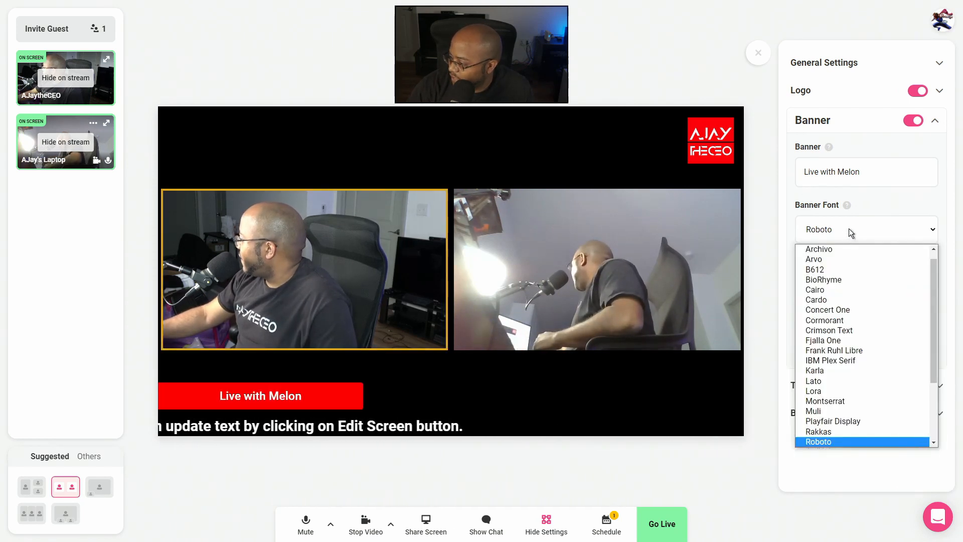
pyautogui.click(849, 229)
pyautogui.moveTo(879, 172); pyautogui.dragTo(783, 169)
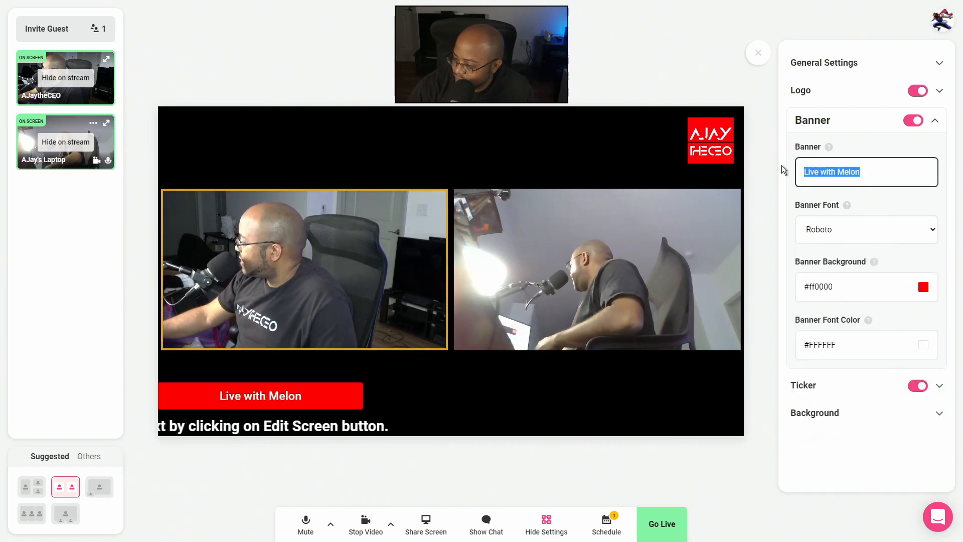
pyautogui.write('F')
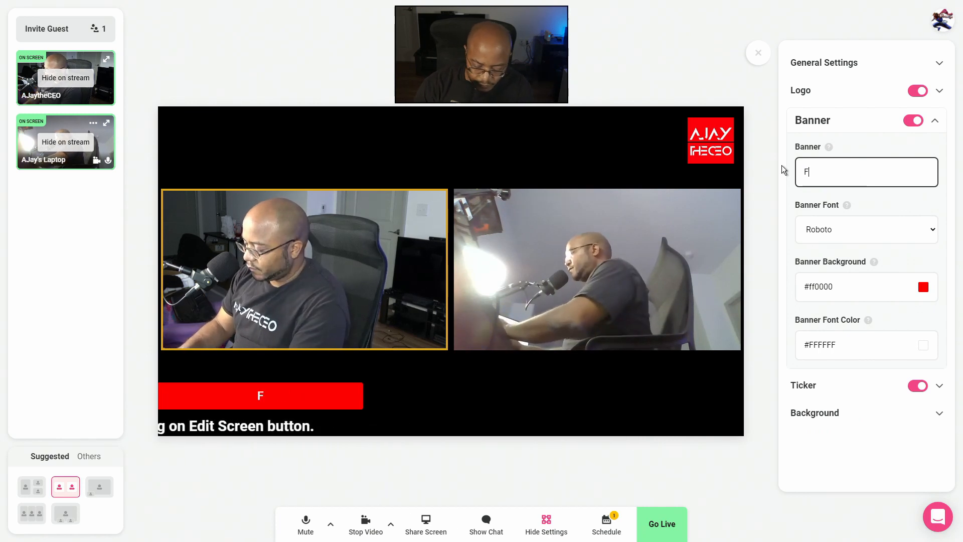
pyautogui.write('irst Look')
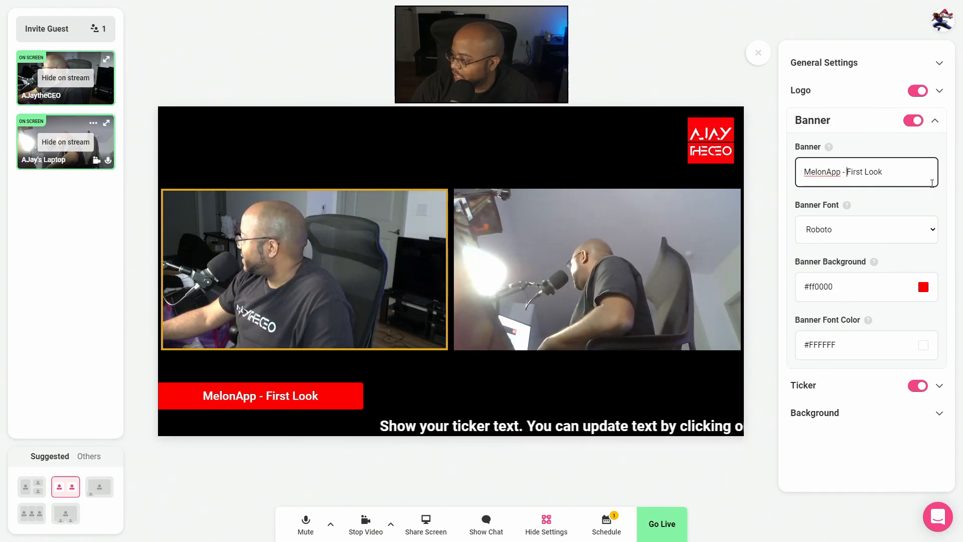
pyautogui.click(933, 123)
pyautogui.click(917, 118)
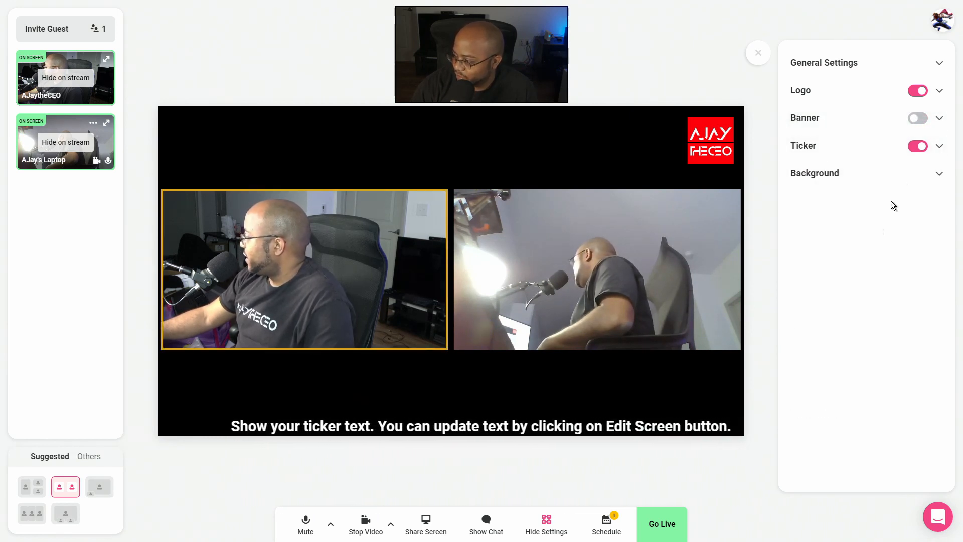
# Step: Toggle the ticker off and back on, and open its settings
pyautogui.click(923, 150)
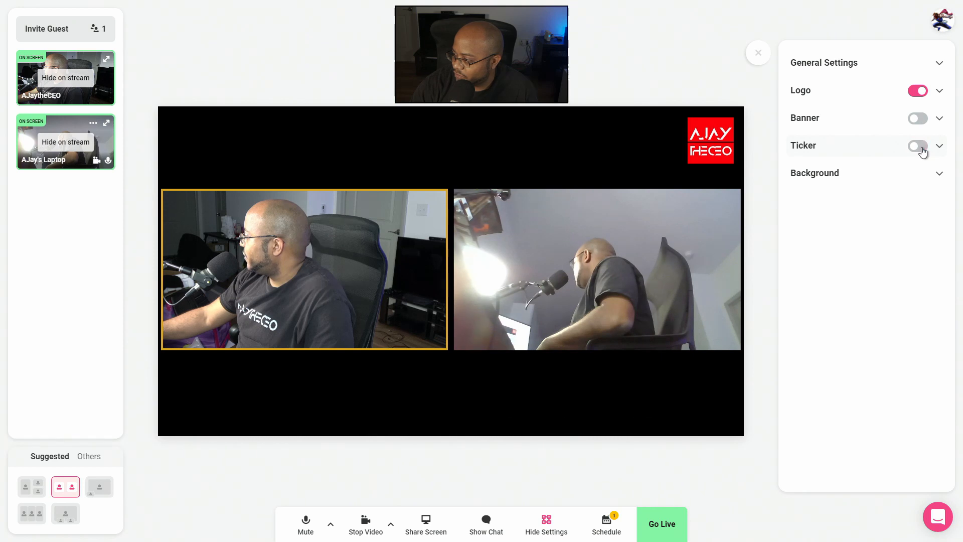
pyautogui.click(933, 148)
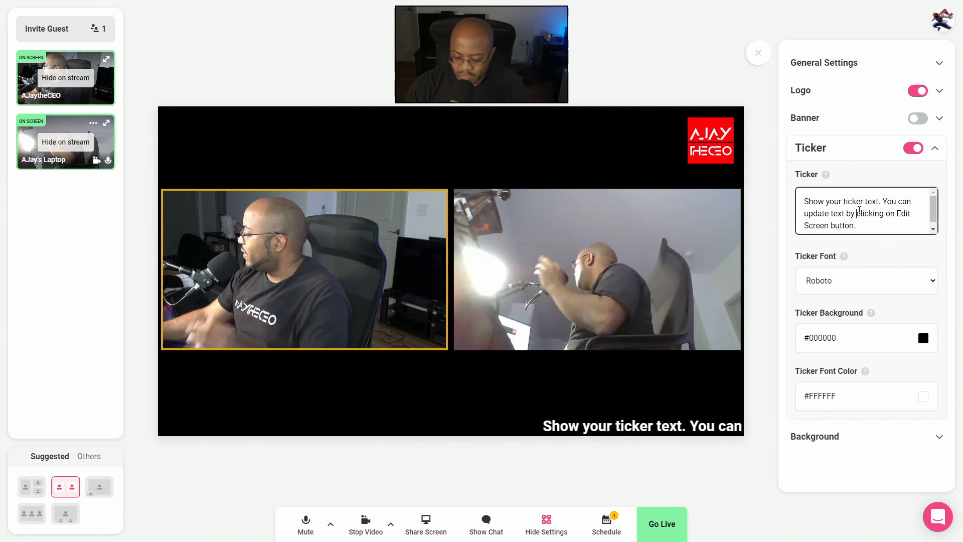
pyautogui.tripleClick(856, 210)
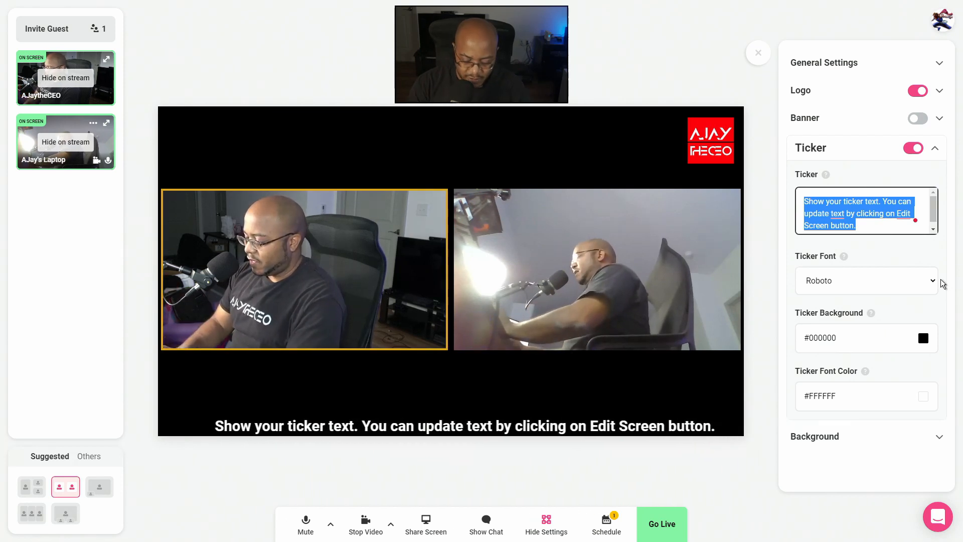
pyautogui.write('Consid')
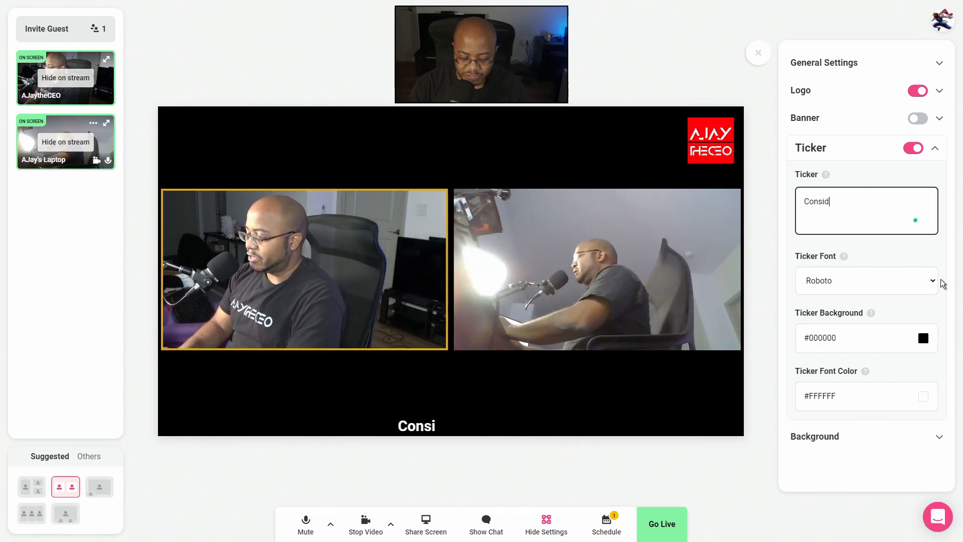
pyautogui.write('er givin')
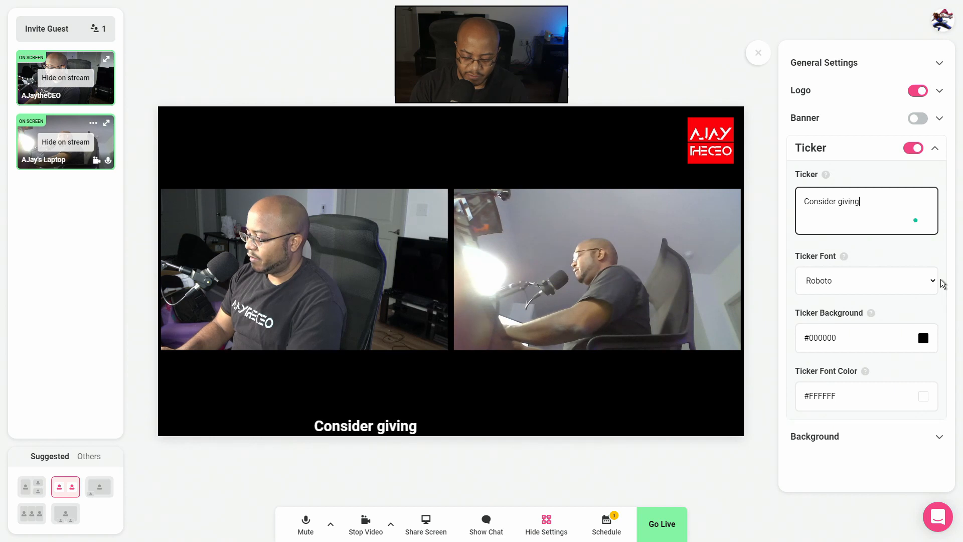
pyautogui.write('g')
# Step: Replace the ticker text with "You can give to this ministry using CashApp"
pyautogui.hotkey('ctrl', 'a')
pyautogui.write('Y')
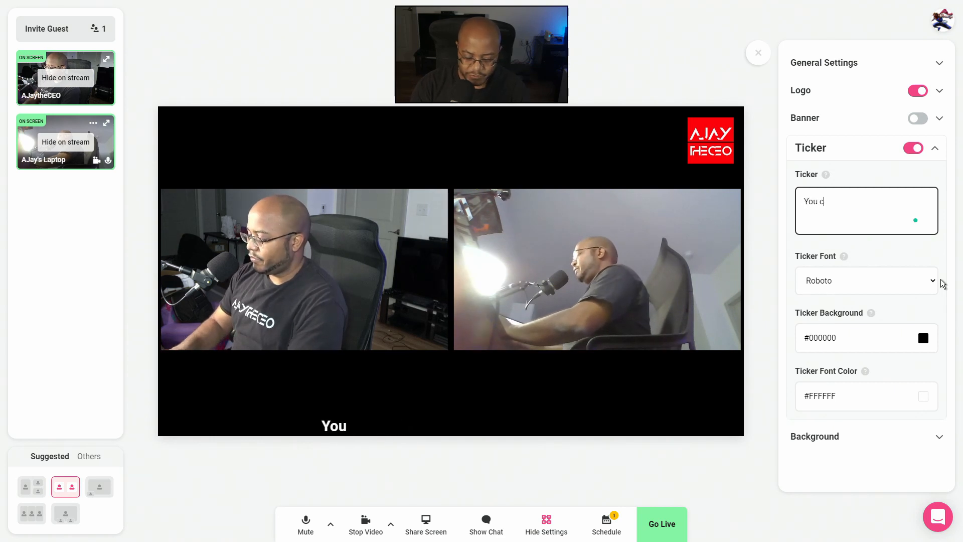
pyautogui.write('ou can give to t')
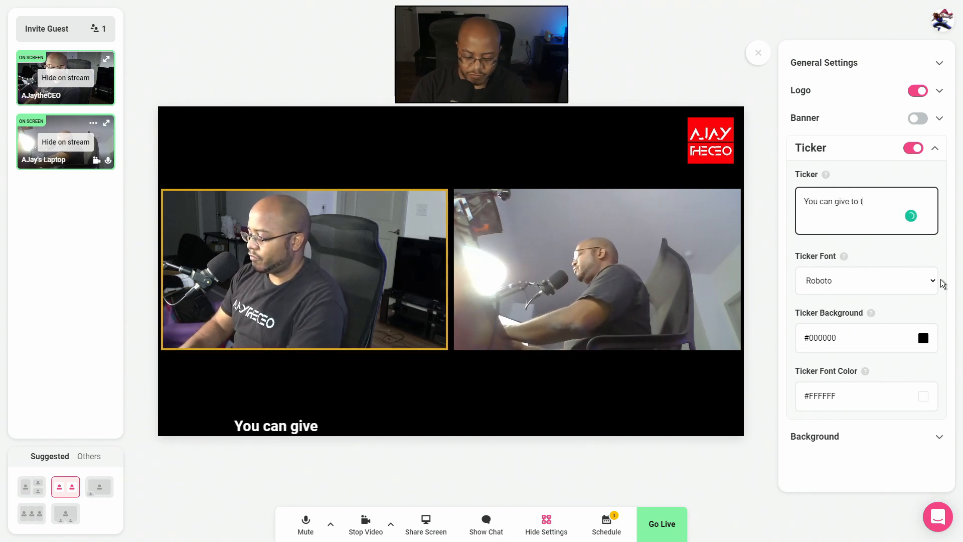
pyautogui.write('his ministry ')
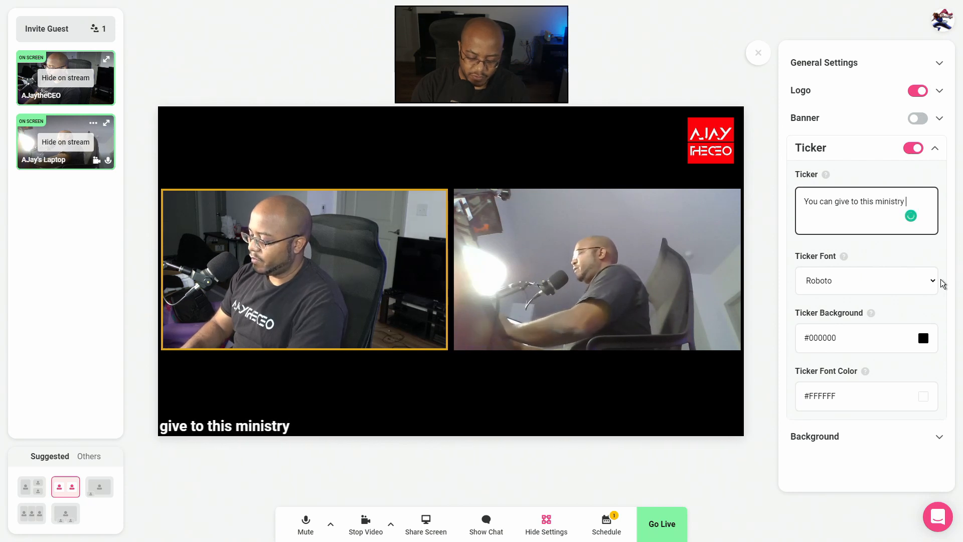
pyautogui.write('using Ca')
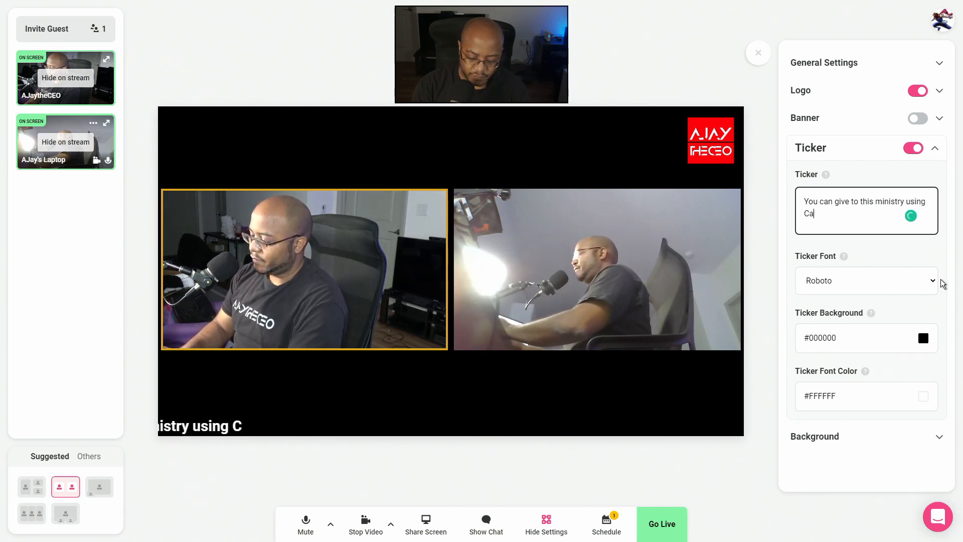
pyautogui.write('shApp and sen')
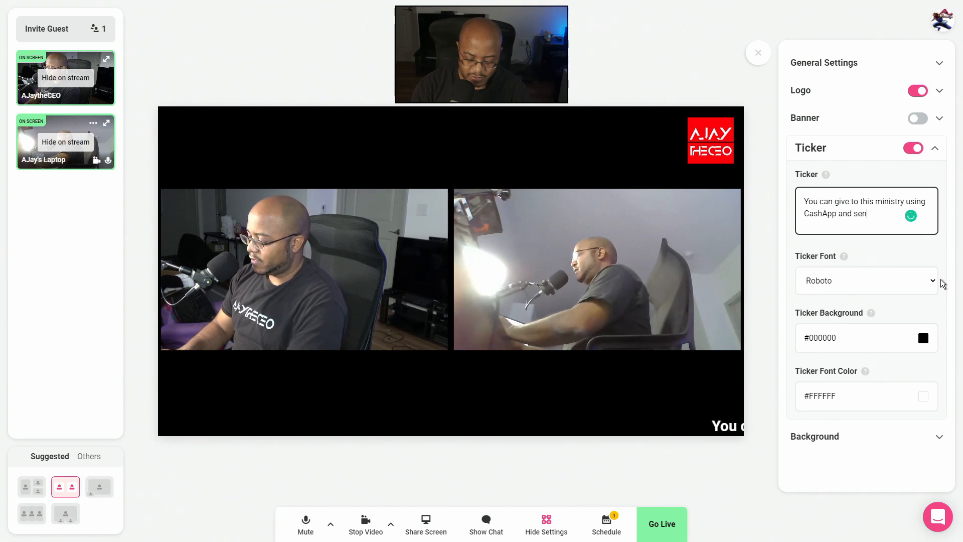
pyautogui.press('BackSpace')
pyautogui.press('BackSpace')
pyautogui.press('BackSpace')
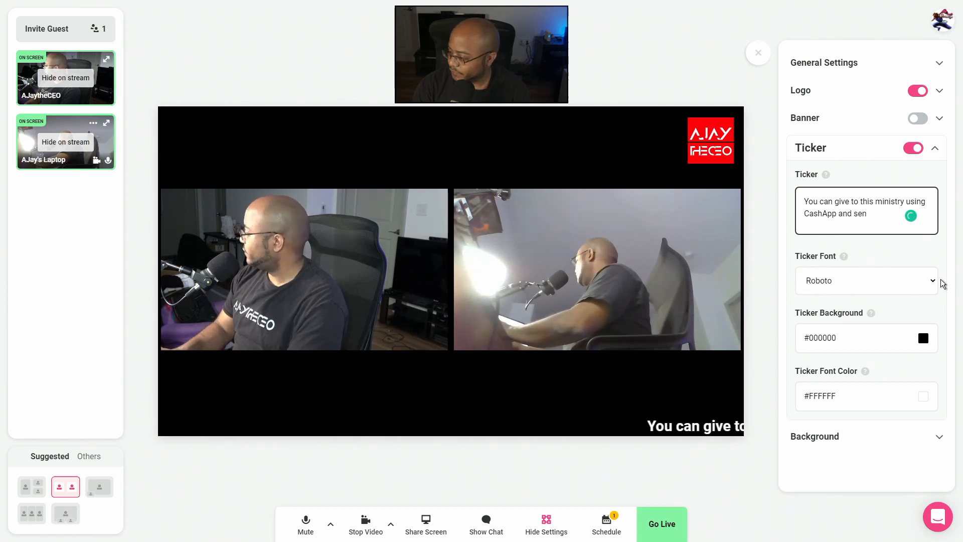
pyautogui.press('BackSpace')
pyautogui.press('BackSpace')
pyautogui.press('BackSpace')
pyautogui.press('BackSpace')
pyautogui.press('BackSpace')
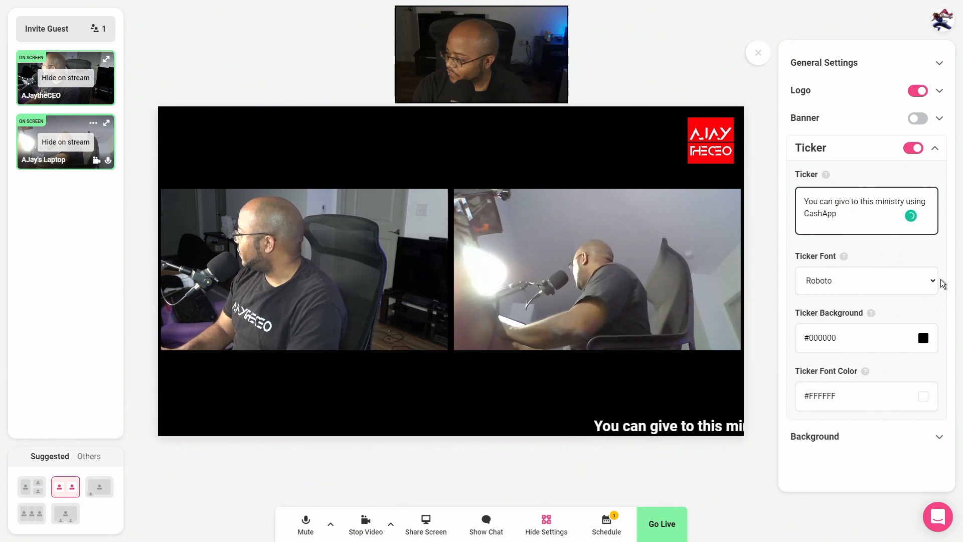
# Step: Extend the ticker text with "by sending to" and the CashApp handle, and turn the ticker off
pyautogui.write('by sending t')
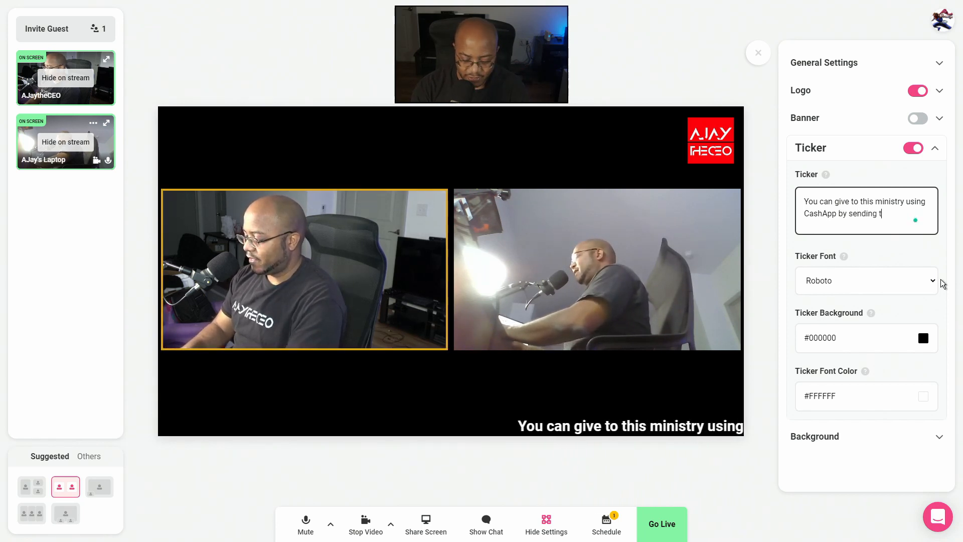
pyautogui.write('o $AJ')
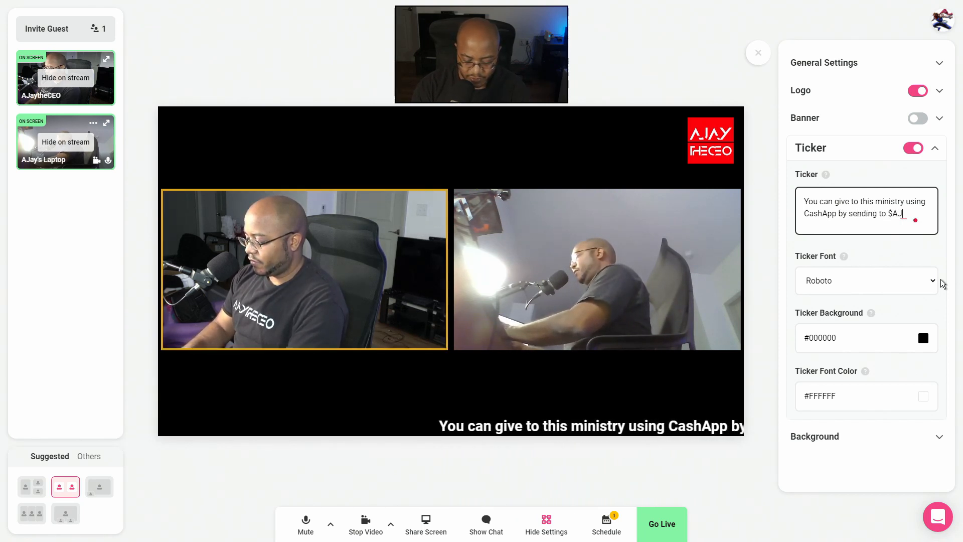
pyautogui.write('aytheCEO')
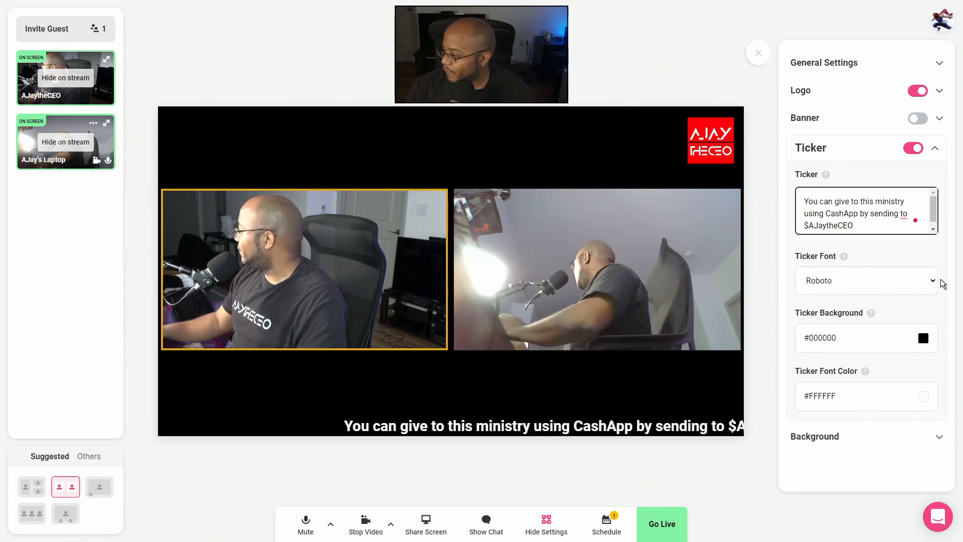
pyautogui.moveTo(903, 213)
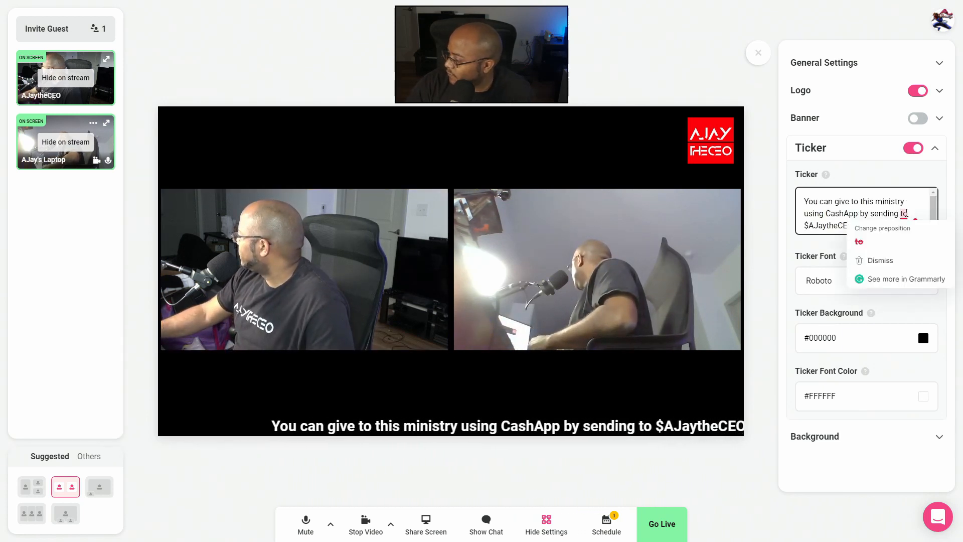
pyautogui.click(241, 489)
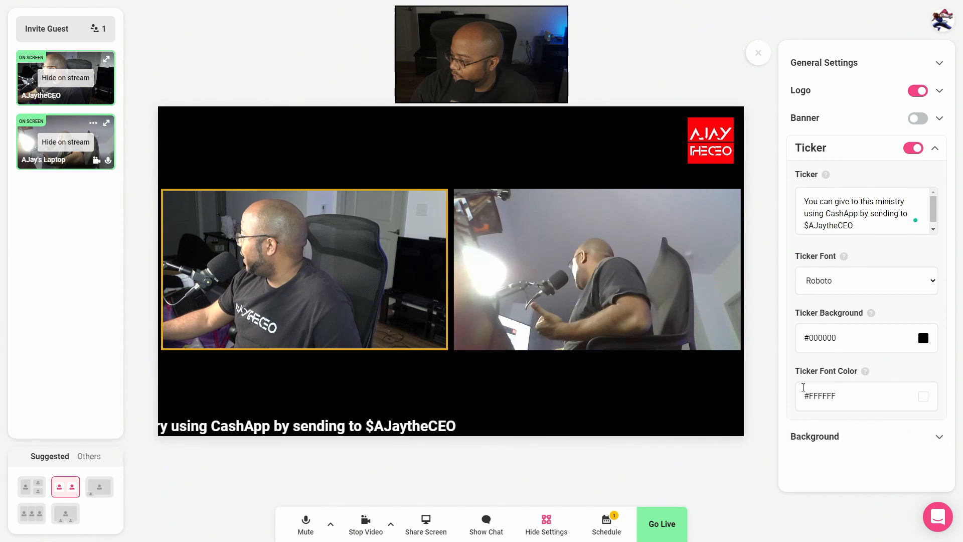
pyautogui.click(933, 149)
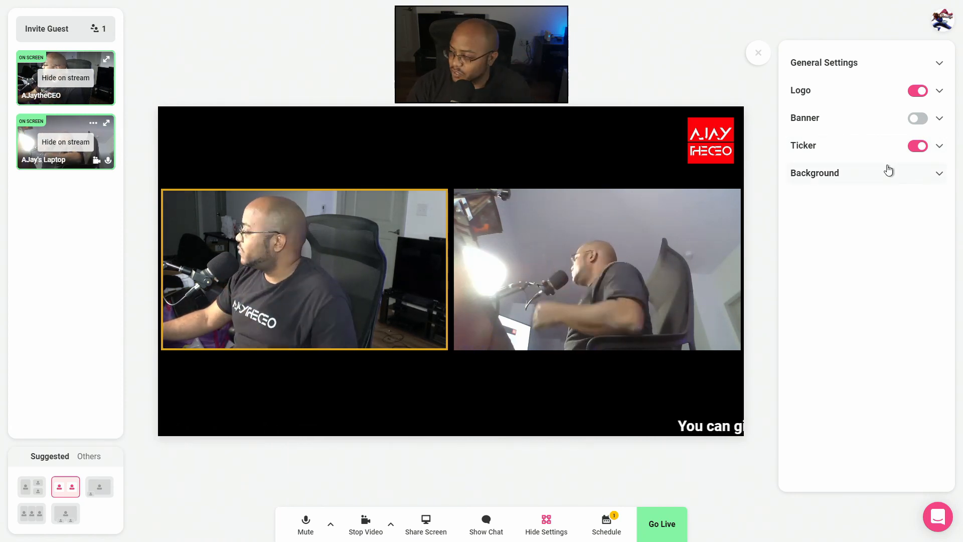
pyautogui.click(918, 146)
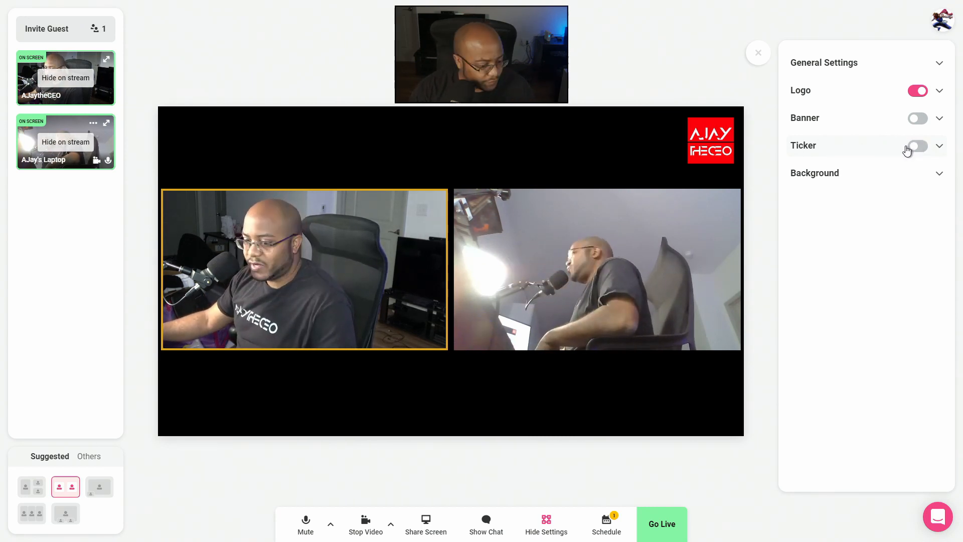
# Step: Try the solid dark navy and blue stream backgrounds and apply the solid red one
pyautogui.click(936, 173)
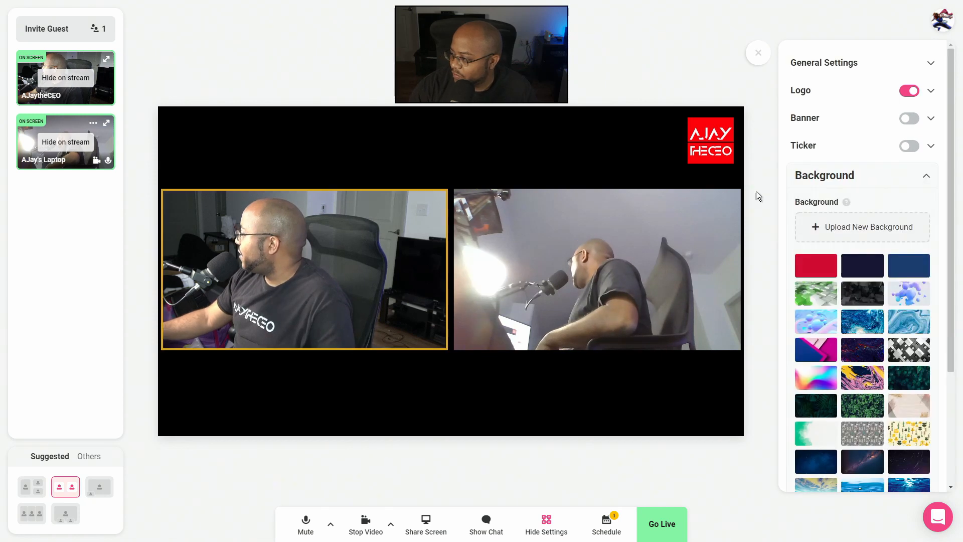
pyautogui.click(816, 265)
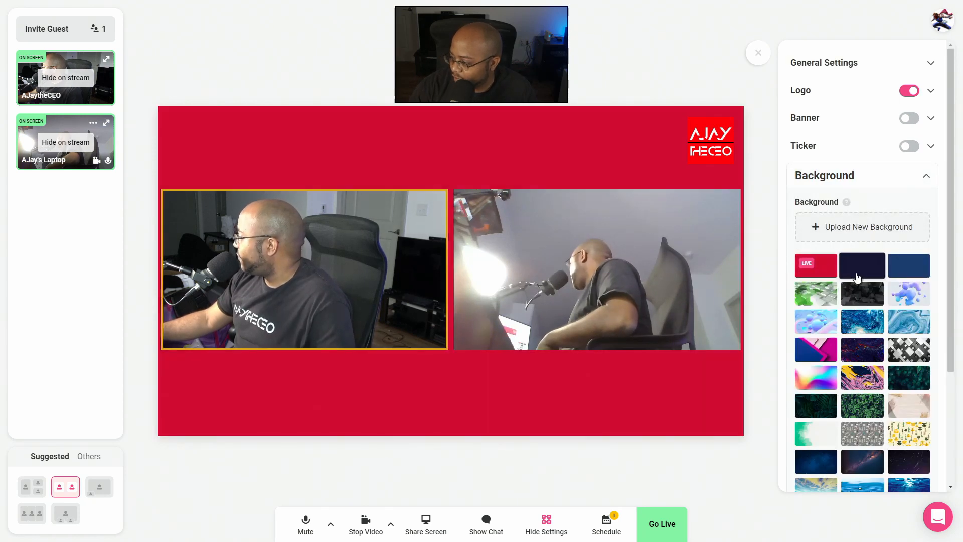
pyautogui.click(856, 278)
pyautogui.click(906, 268)
pyautogui.click(827, 268)
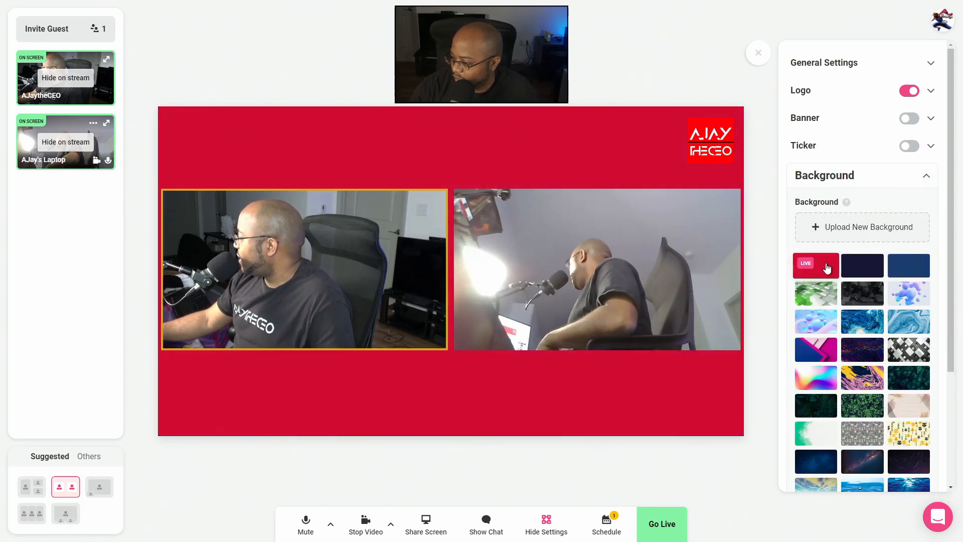
# Step: Upload eMissionary Wallpaper.png from the emissionary folder on the J: drive as a new stream background
pyautogui.click(868, 231)
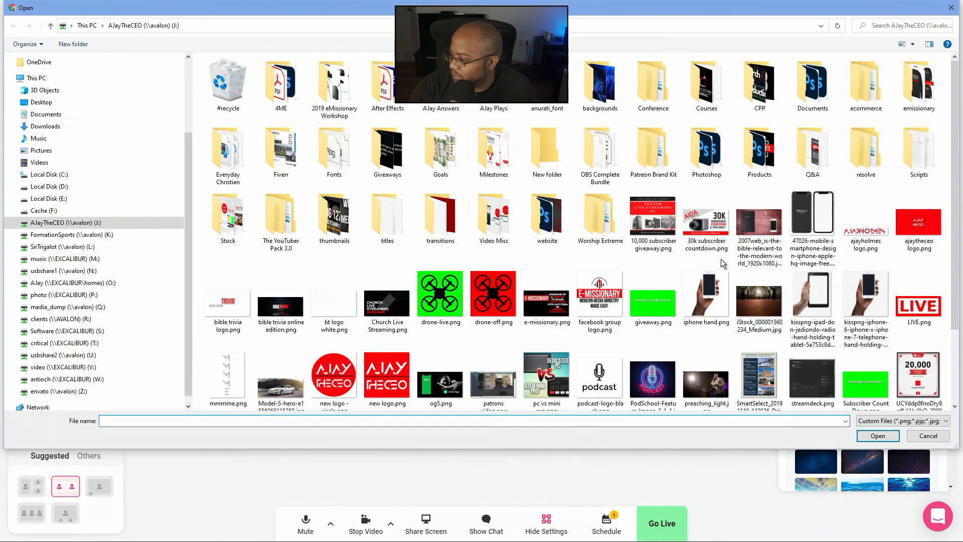
pyautogui.doubleClick(753, 157)
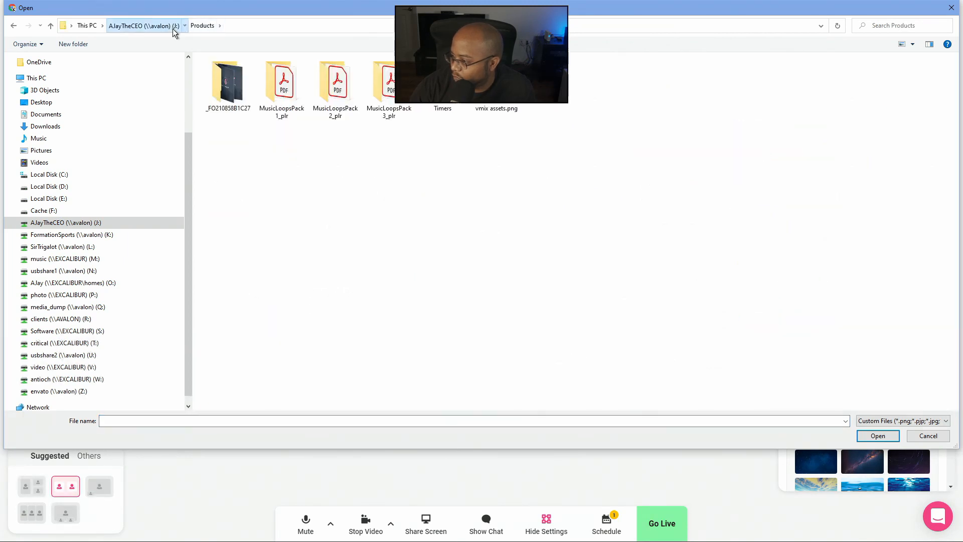
pyautogui.click(172, 28)
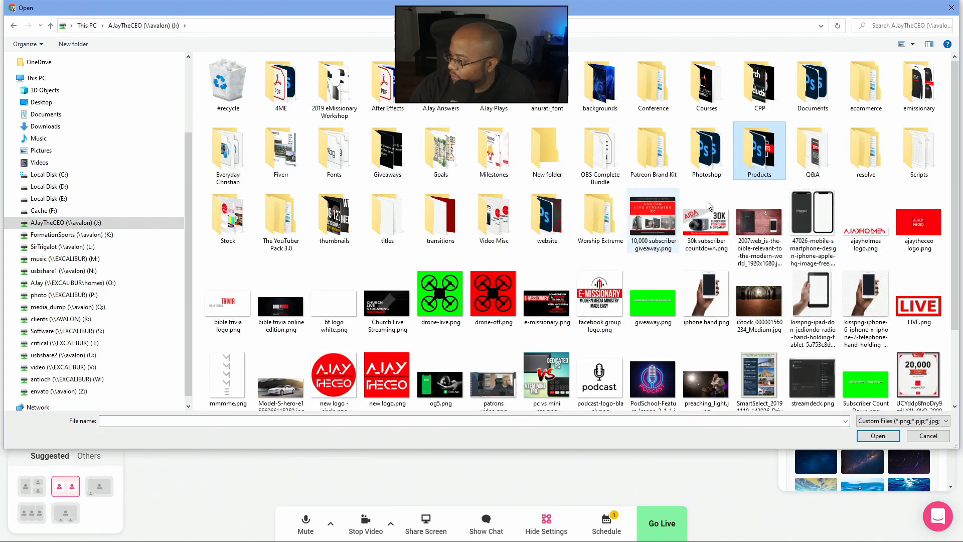
pyautogui.doubleClick(919, 85)
pyautogui.scroll(-8, 768, 113)
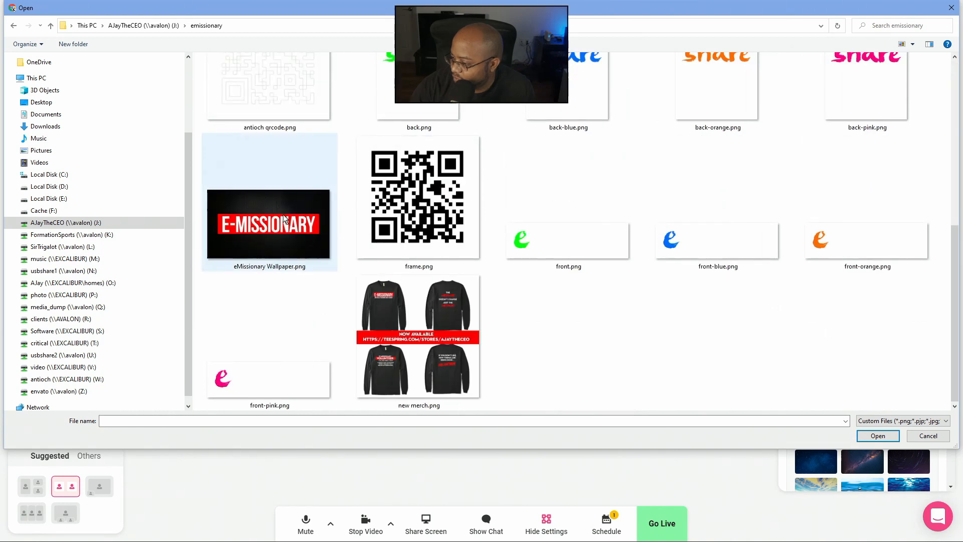
pyautogui.doubleClick(270, 223)
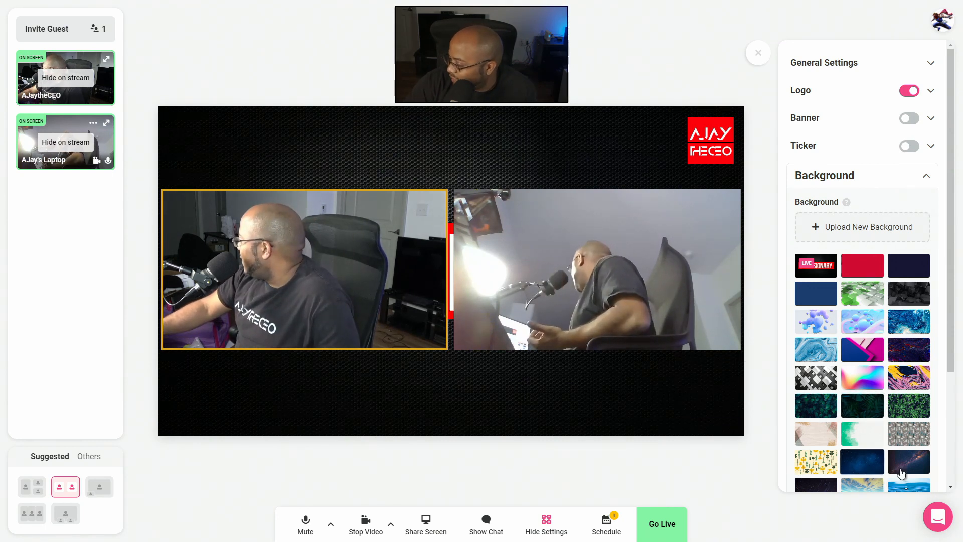
# Step: Try the galaxy and underwater stream backgrounds and apply the dark star-trails one
pyautogui.click(911, 465)
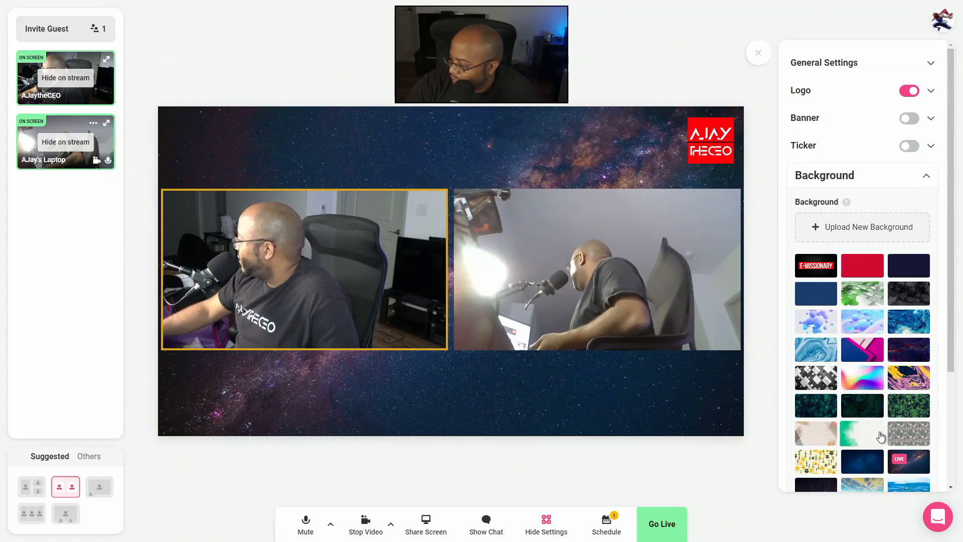
pyautogui.scroll(-3, 885, 449)
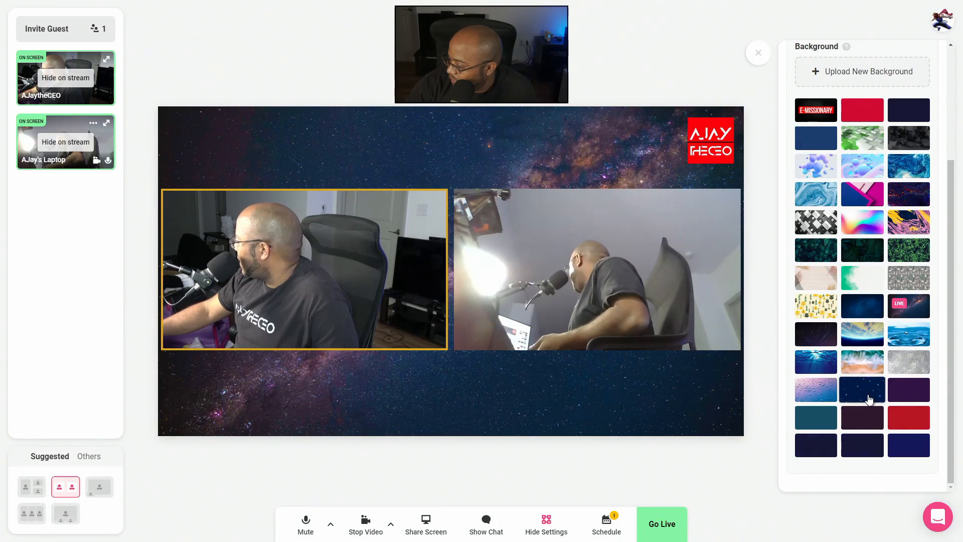
pyautogui.click(816, 339)
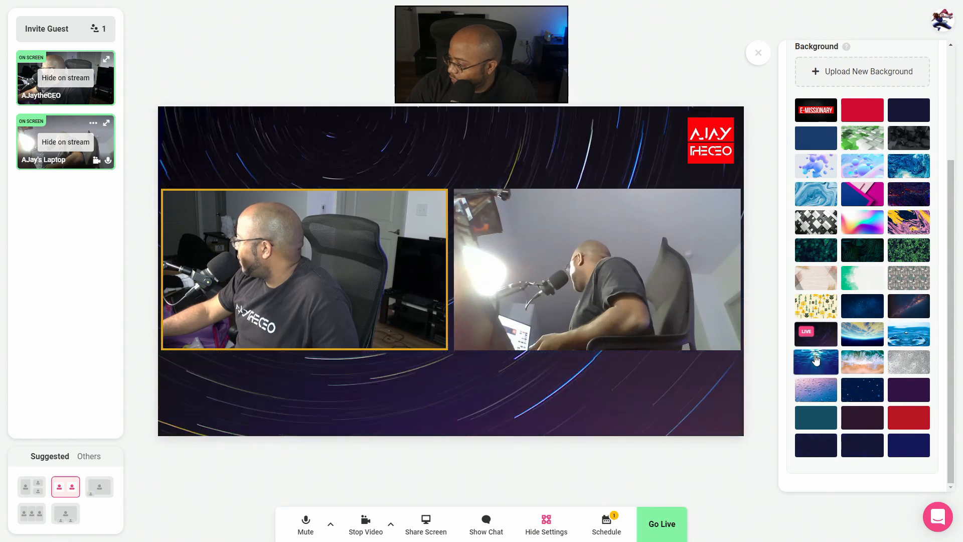
pyautogui.click(817, 365)
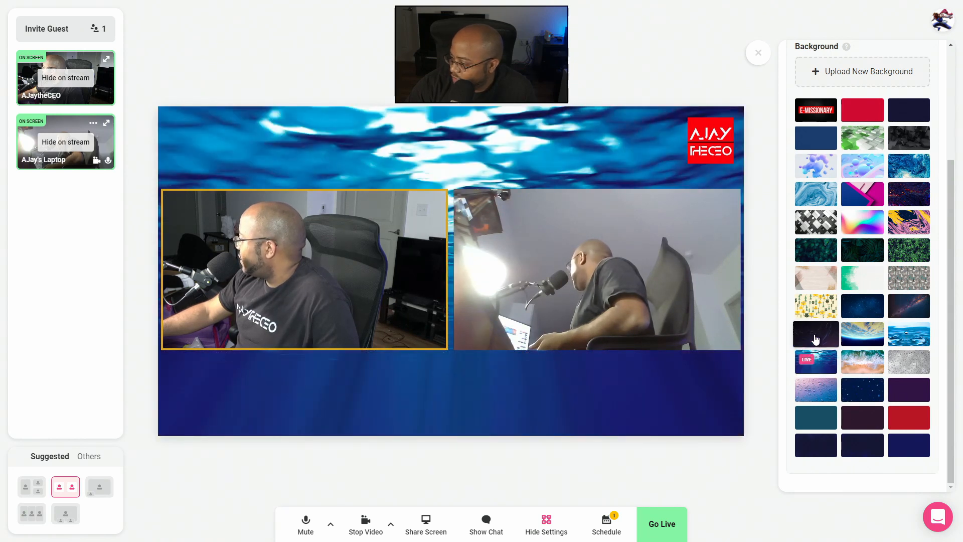
pyautogui.click(816, 339)
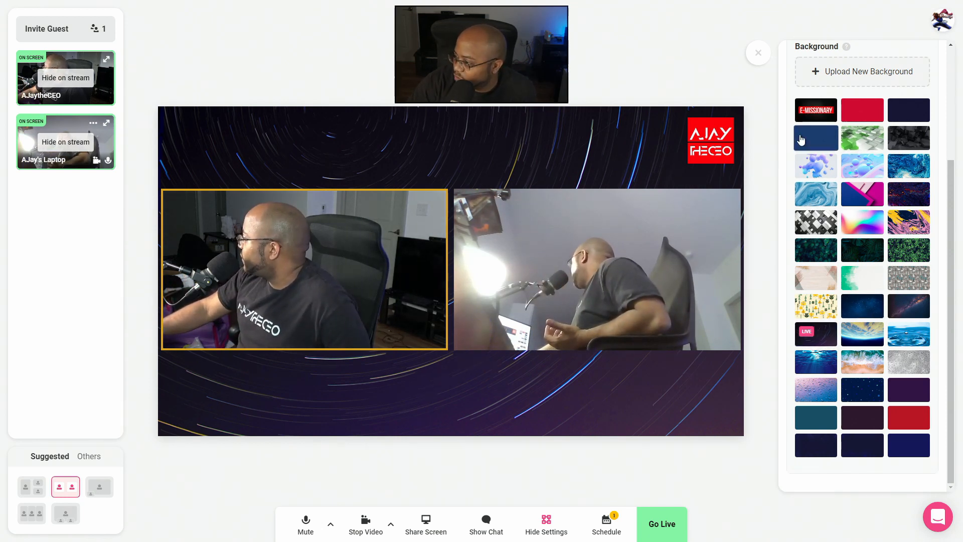
# Step: Close the background options and the studio settings, and hide the host's own camera from the stream
pyautogui.scroll(3, 861, 239)
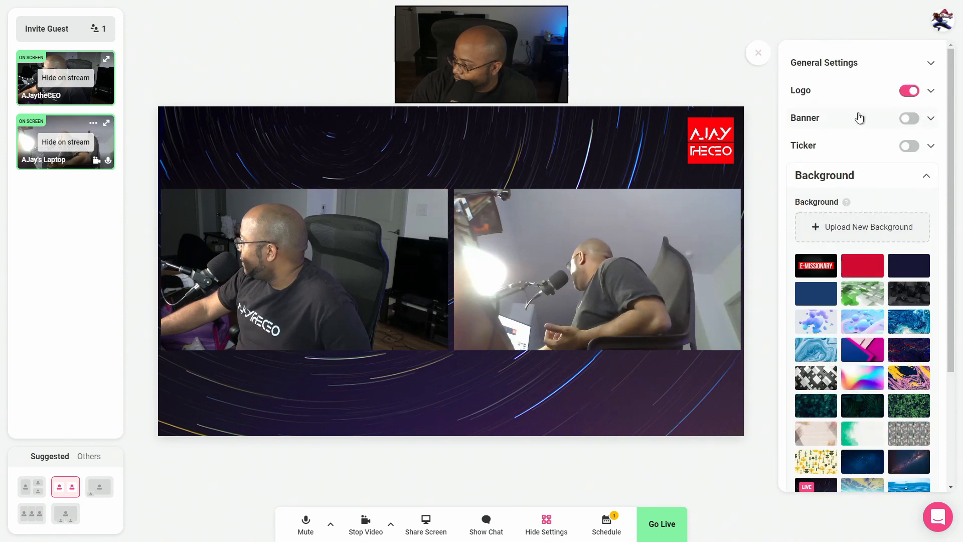
pyautogui.click(931, 180)
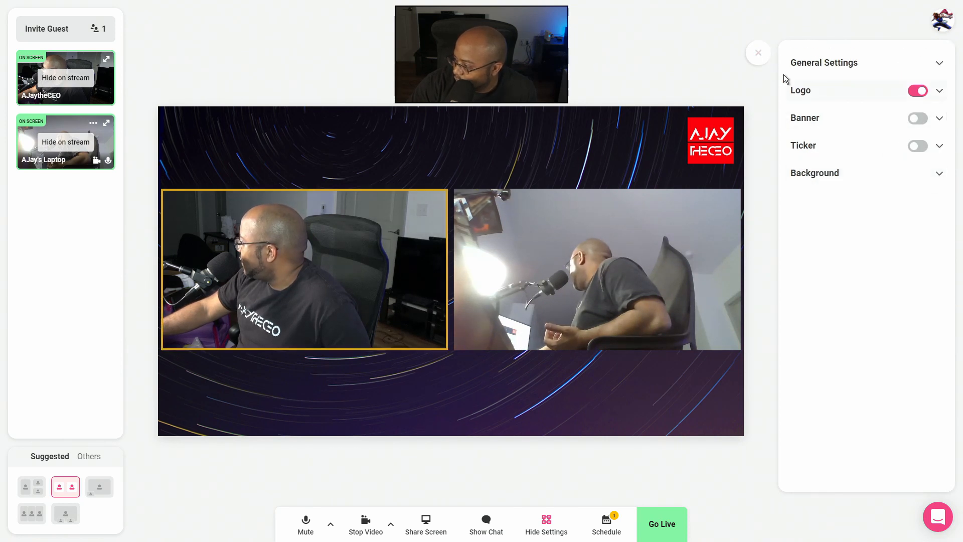
pyautogui.click(758, 53)
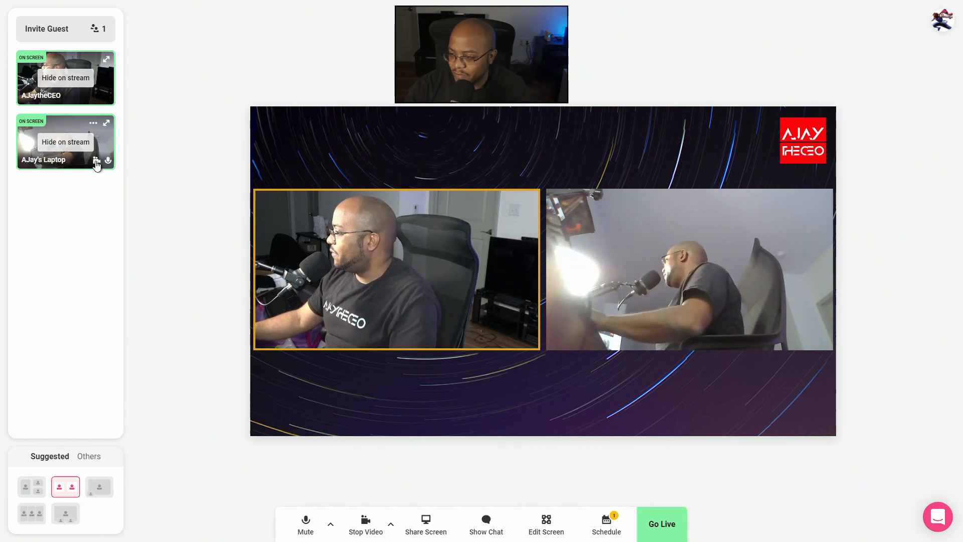
pyautogui.click(64, 79)
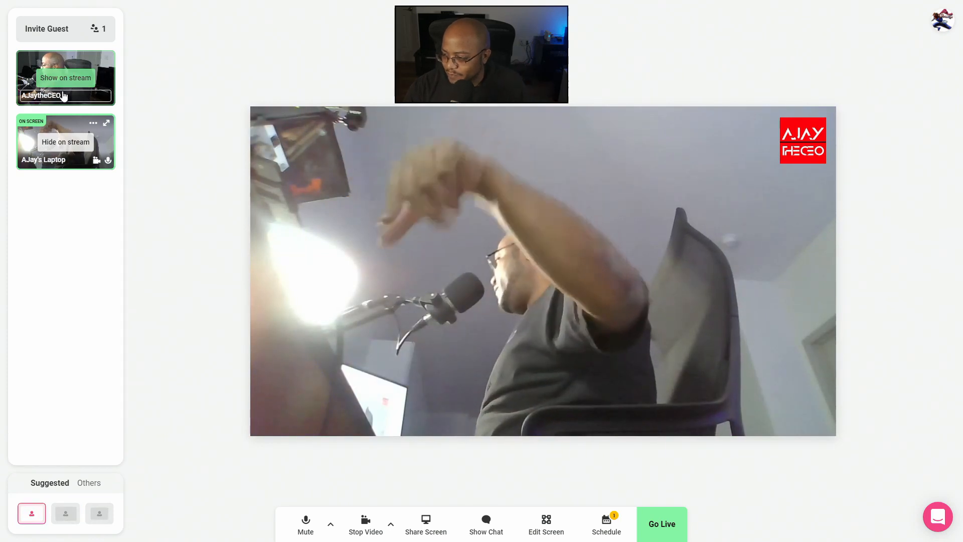